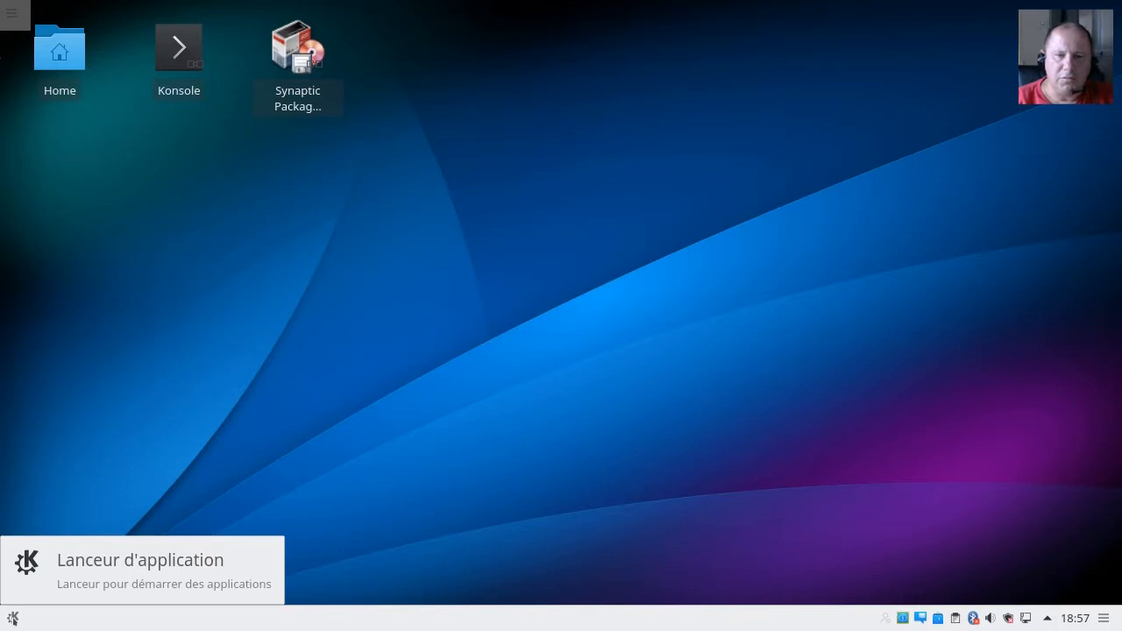
Log out of the current desktop session and confirm the logout.
{"action": "left_click", "coordinate": [12, 619]}
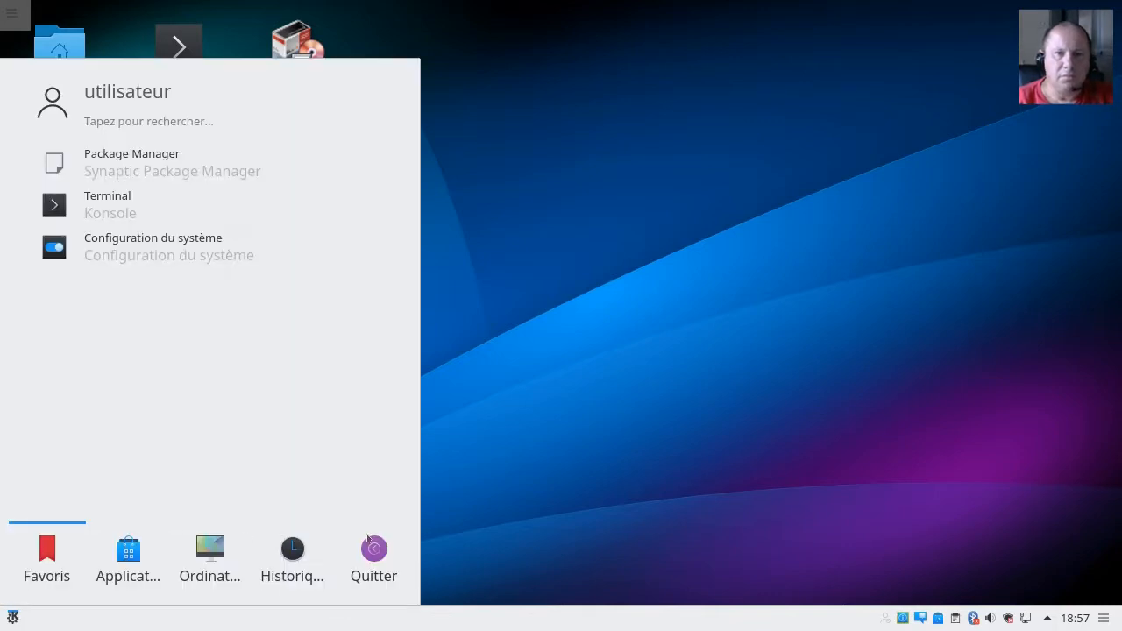
{"action": "left_click", "coordinate": [371, 549]}
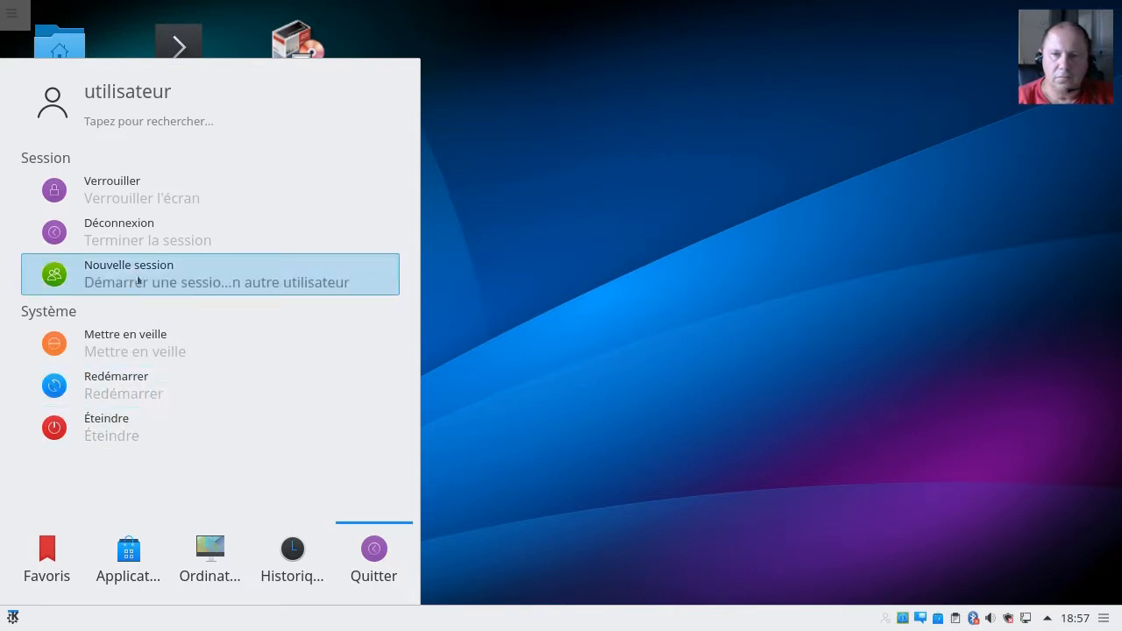
{"action": "left_click", "coordinate": [138, 240]}
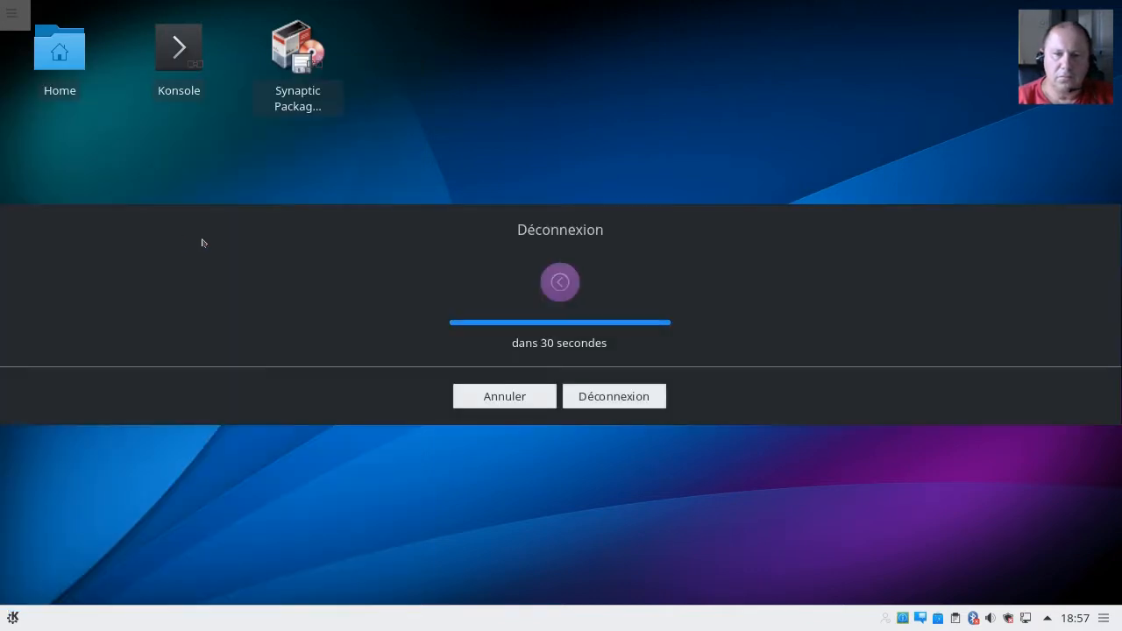
{"action": "left_click", "coordinate": [607, 400]}
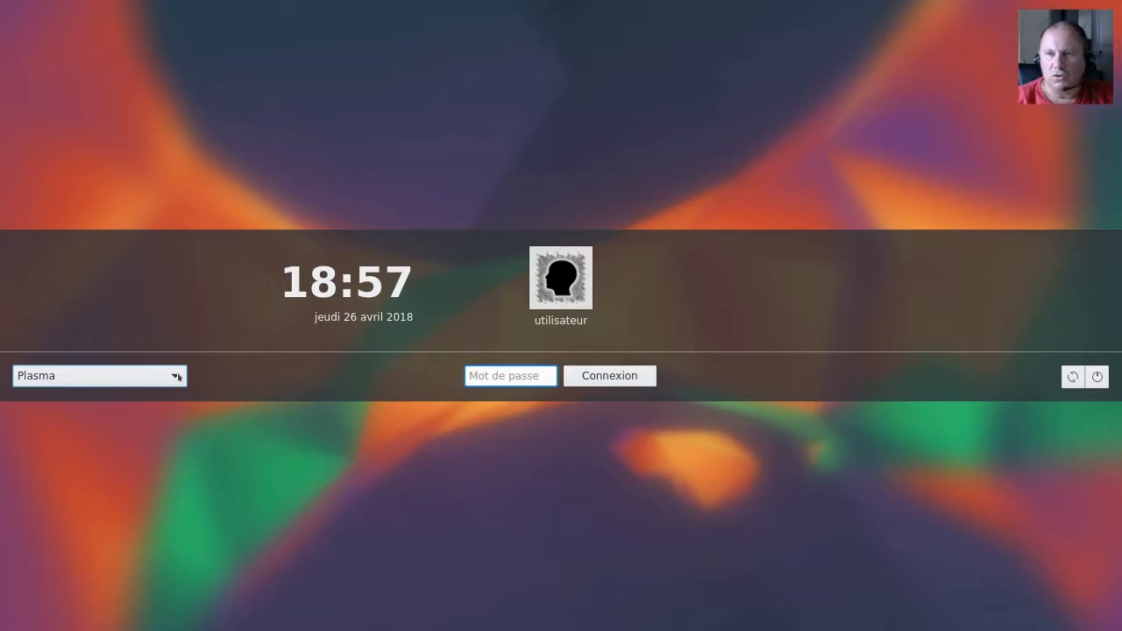
Choose the Plasma session on the login screen, enter the account password and log in.
{"action": "left_click", "coordinate": [176, 375]}
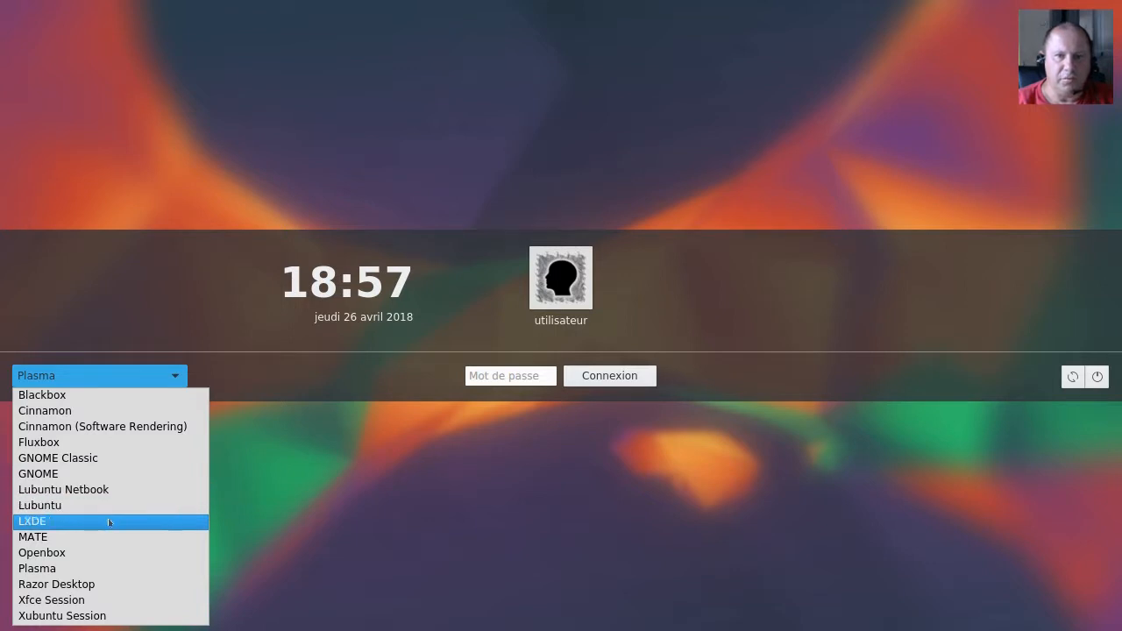
{"action": "left_click", "coordinate": [89, 569]}
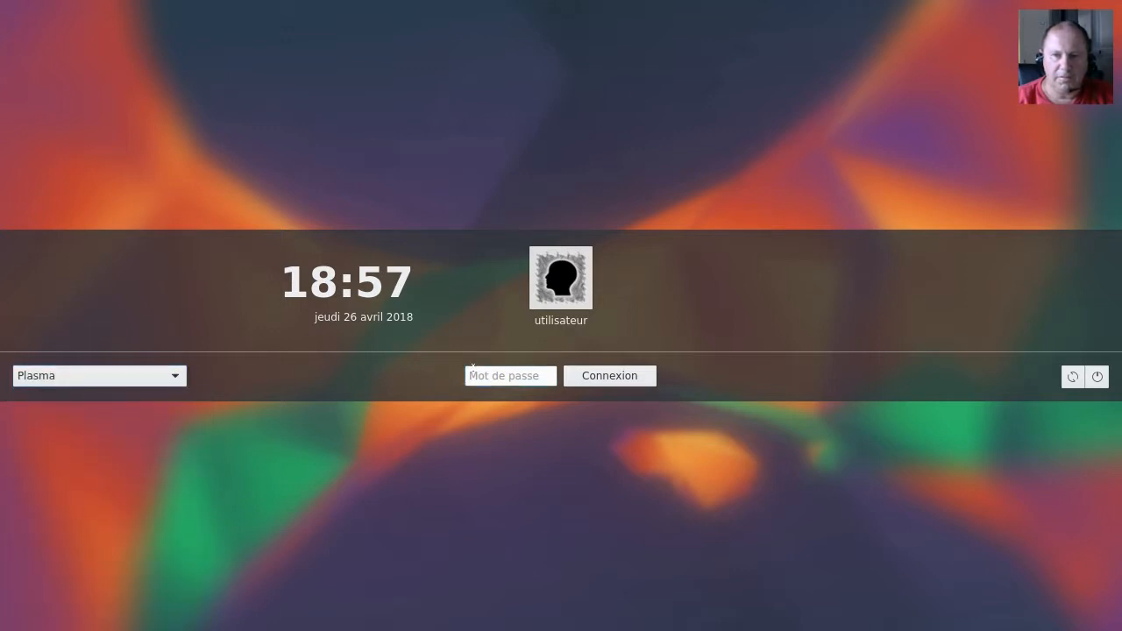
{"action": "left_click", "coordinate": [545, 383]}
{"action": "type", "text": "******"}
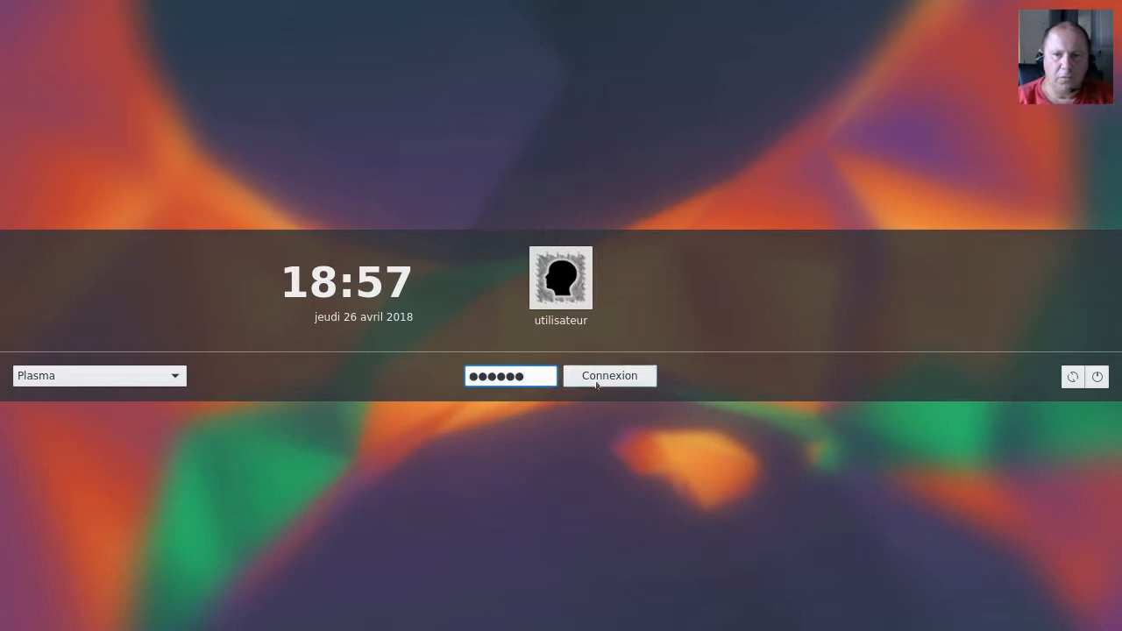
{"action": "left_click", "coordinate": [593, 377]}
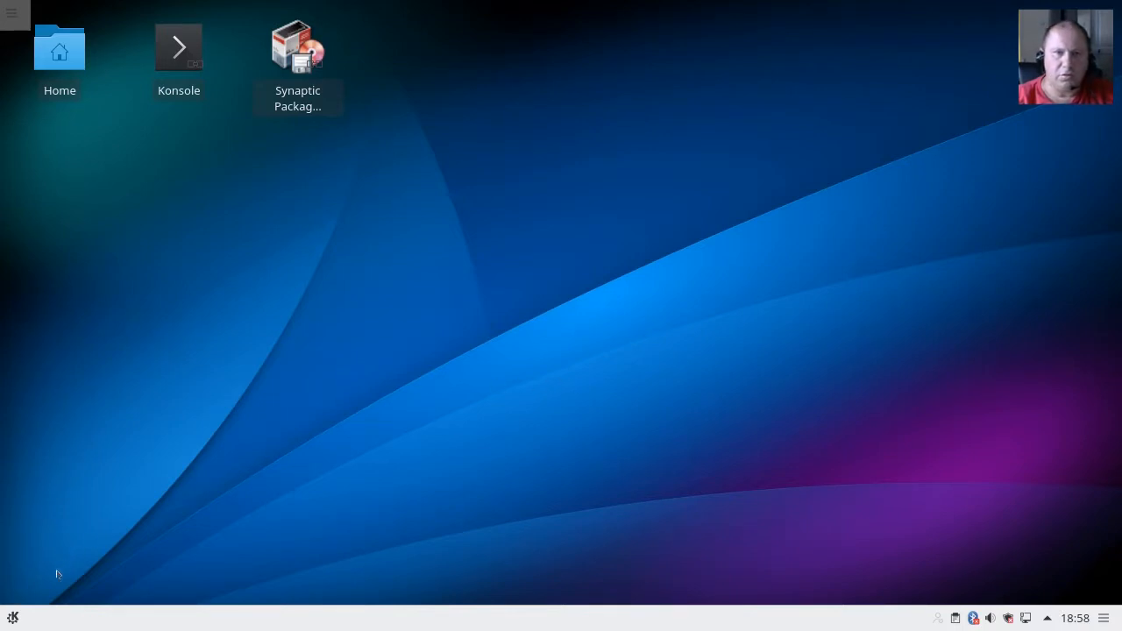
Open the system configuration and show the VGA-1 monitor options in the display configuration.
{"action": "left_click", "coordinate": [11, 619]}
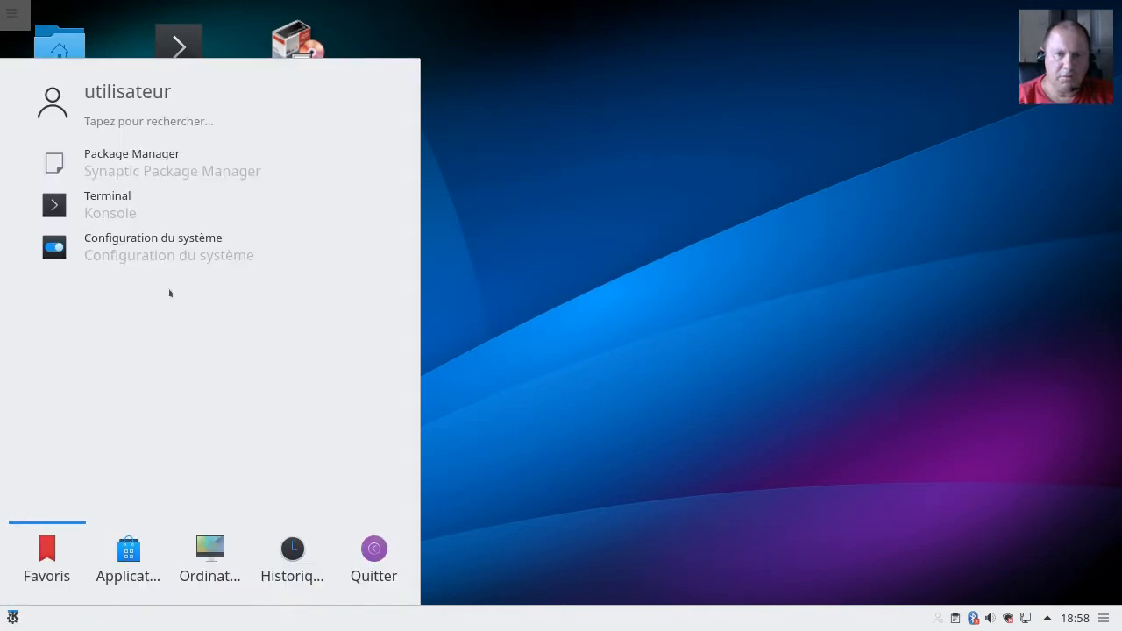
{"action": "left_click", "coordinate": [173, 257]}
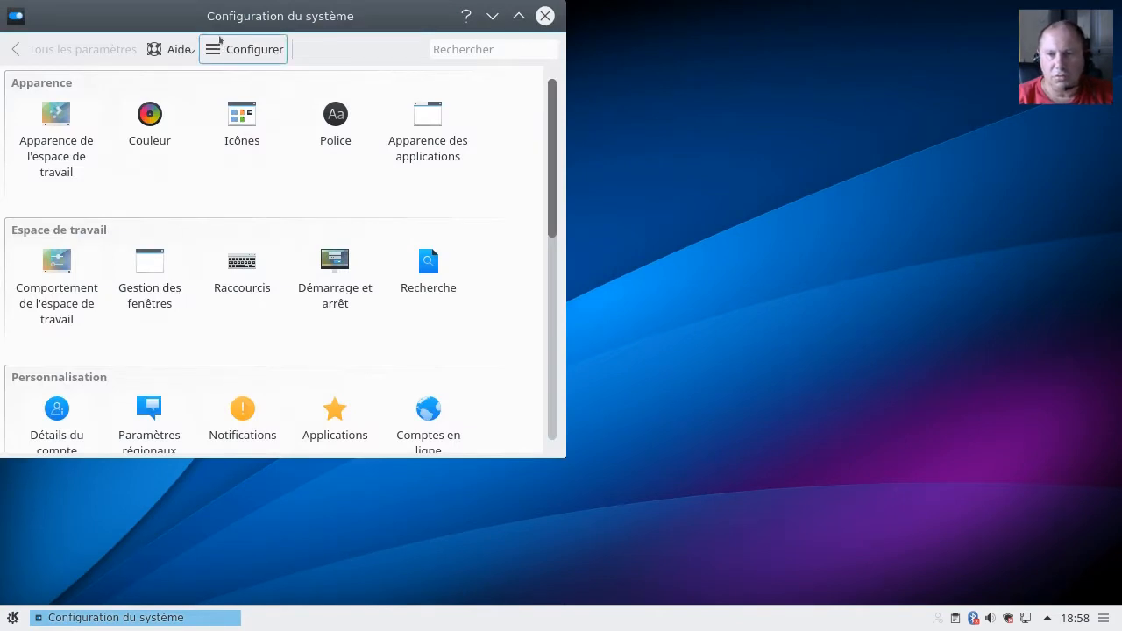
{"action": "left_click_drag", "start_coordinate": [215, 22], "coordinate": [408, 67]}
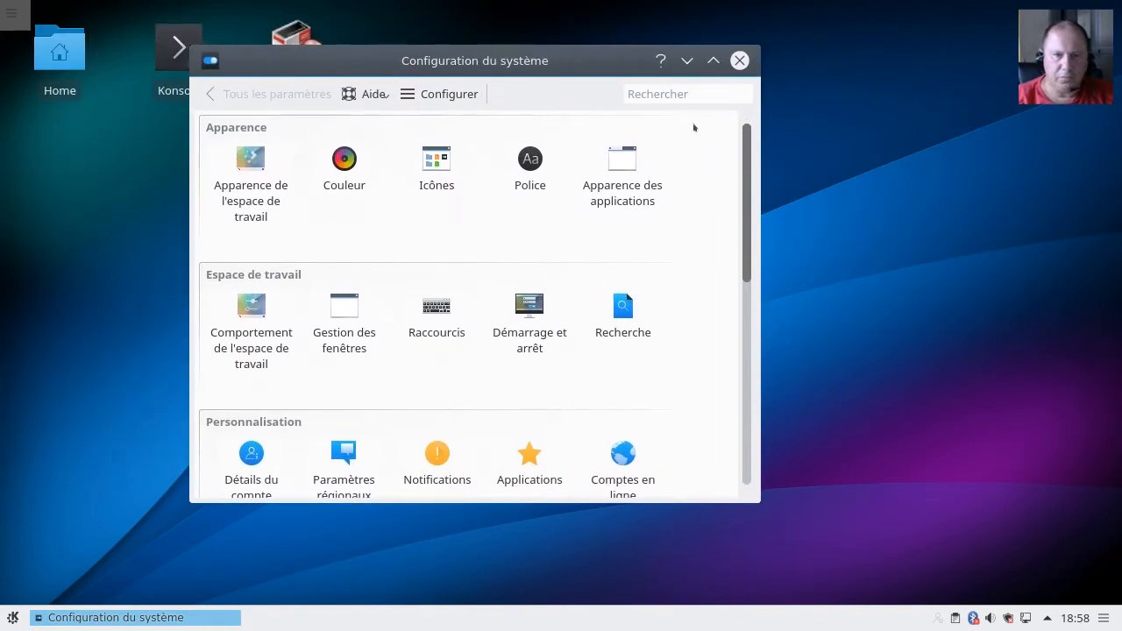
{"action": "scroll", "coordinate": [751, 275], "scroll_direction": "down", "scroll_amount": 3}
{"action": "left_click_drag", "start_coordinate": [751, 276], "coordinate": [691, 383]}
{"action": "left_click", "coordinate": [331, 357]}
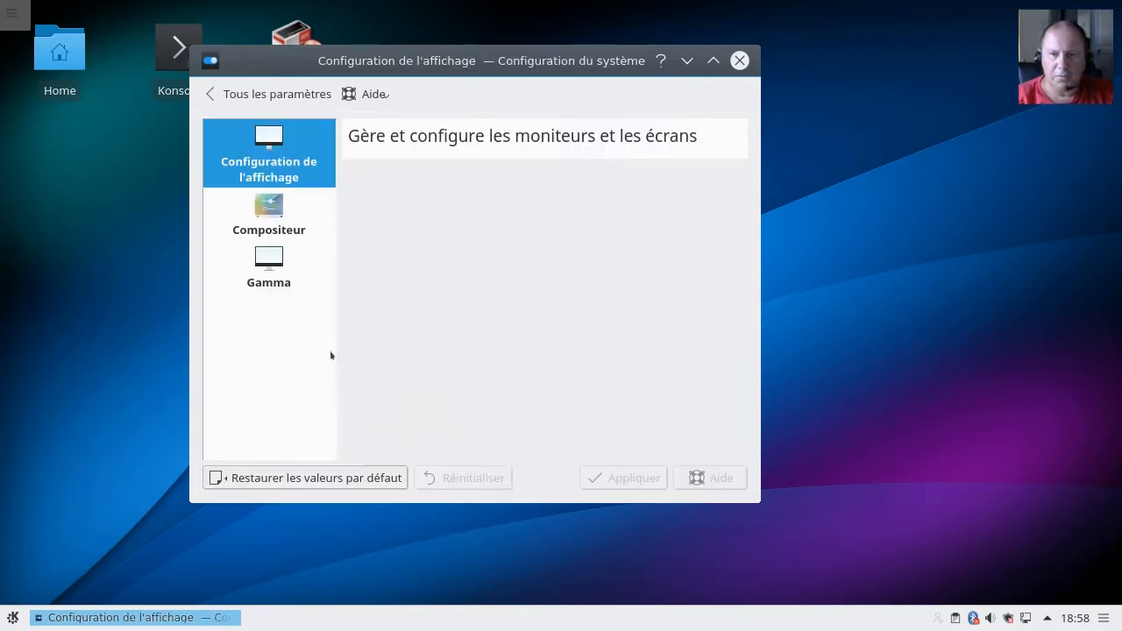
{"action": "left_click_drag", "start_coordinate": [738, 288], "coordinate": [724, 389]}
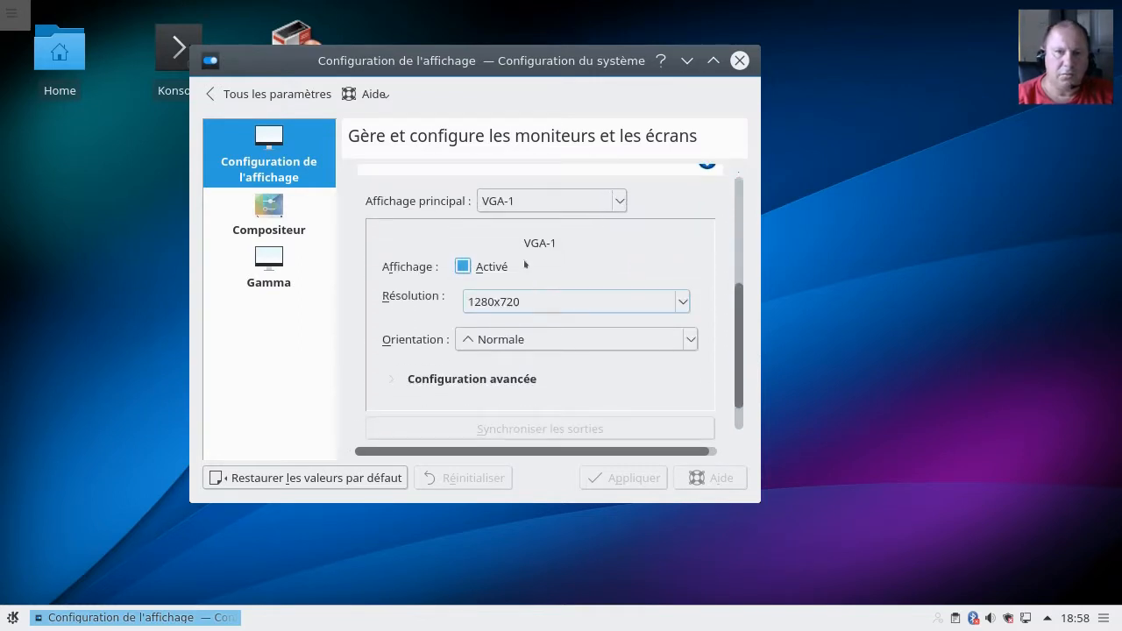
Set the VGA-1 resolution to 800x600 and apply it.
{"action": "left_click", "coordinate": [518, 300]}
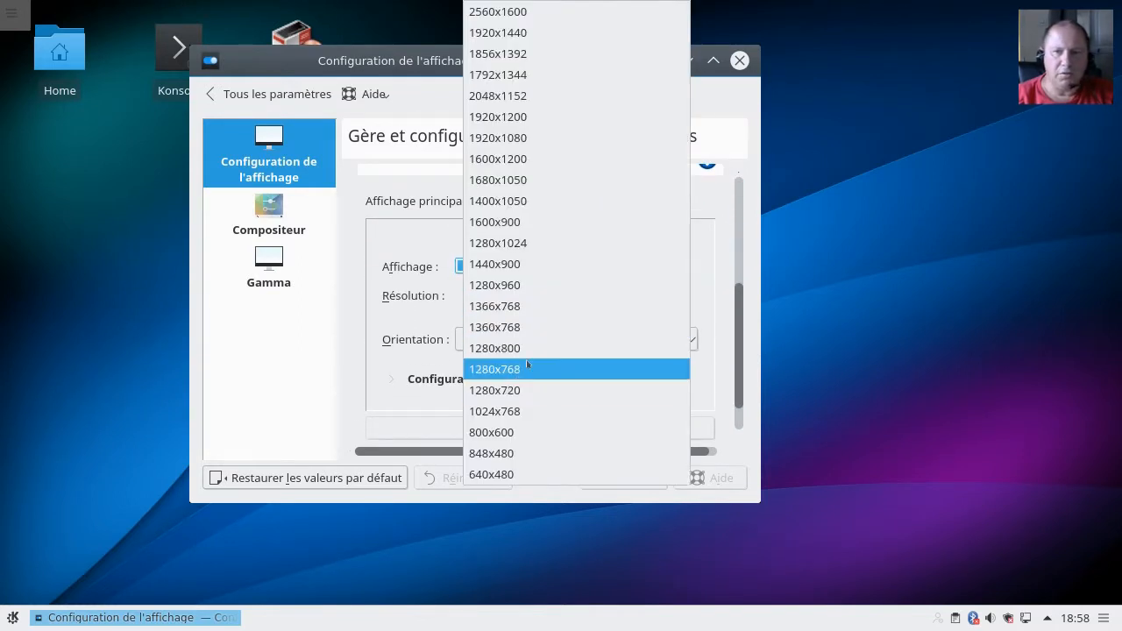
{"action": "left_click", "coordinate": [526, 431]}
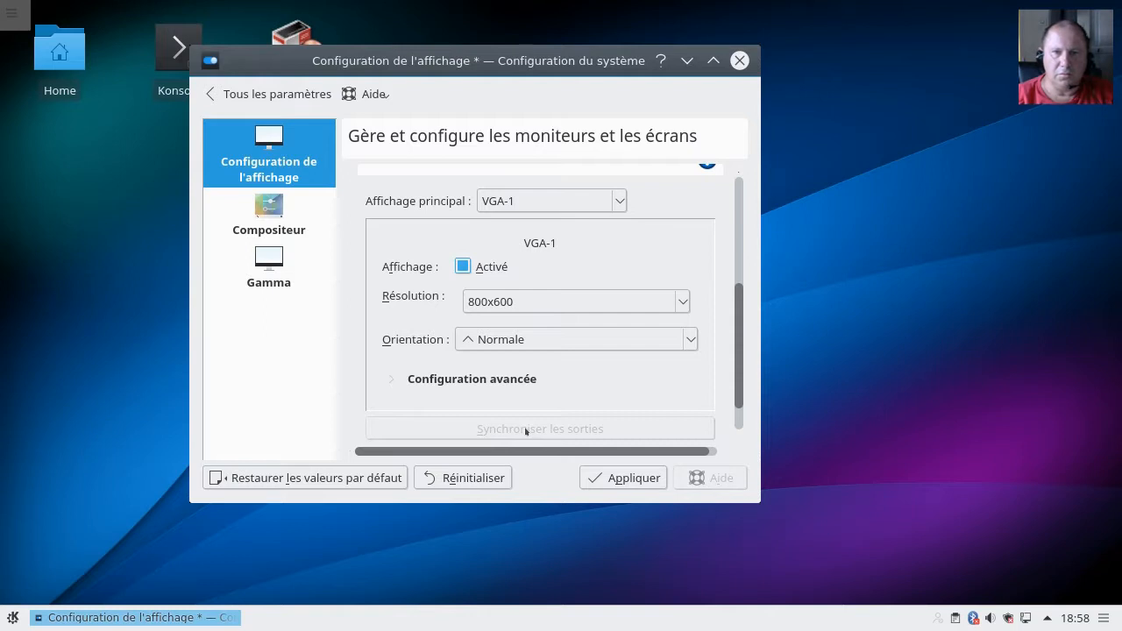
{"action": "left_click", "coordinate": [605, 476]}
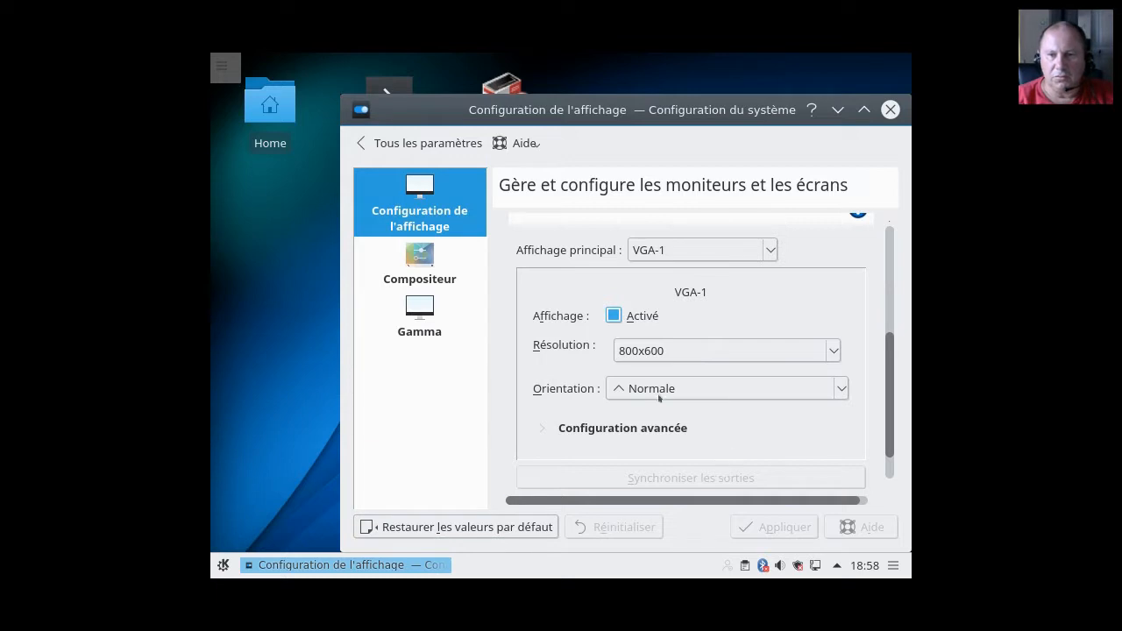
Set the VGA-1 resolution to 1280x720, apply it and close the system configuration.
{"action": "left_click", "coordinate": [645, 350]}
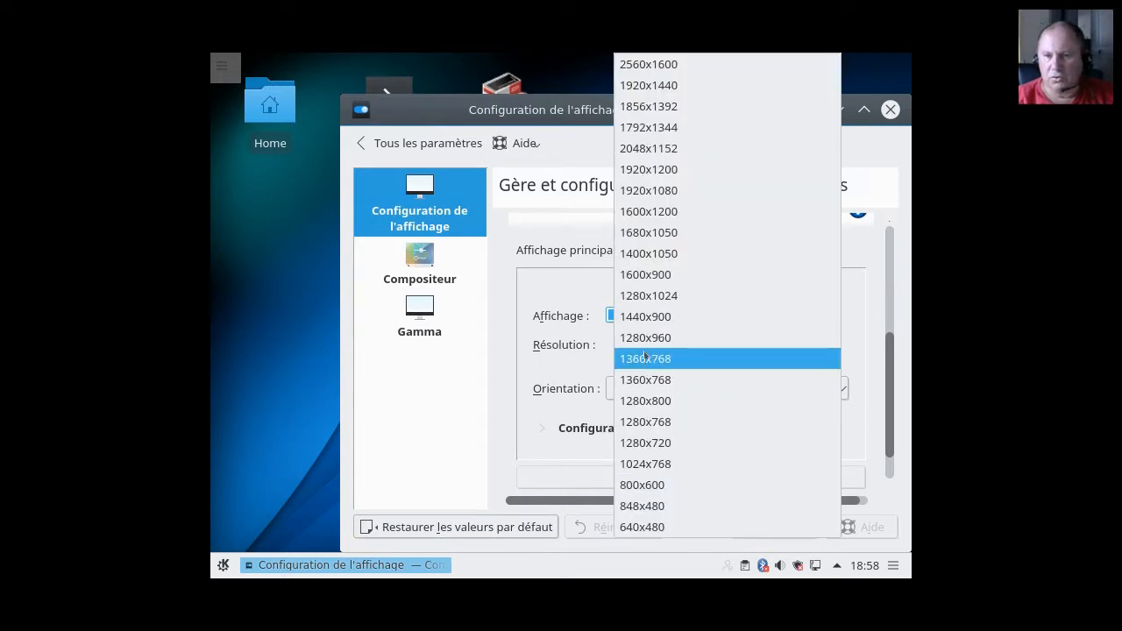
{"action": "left_click", "coordinate": [652, 436]}
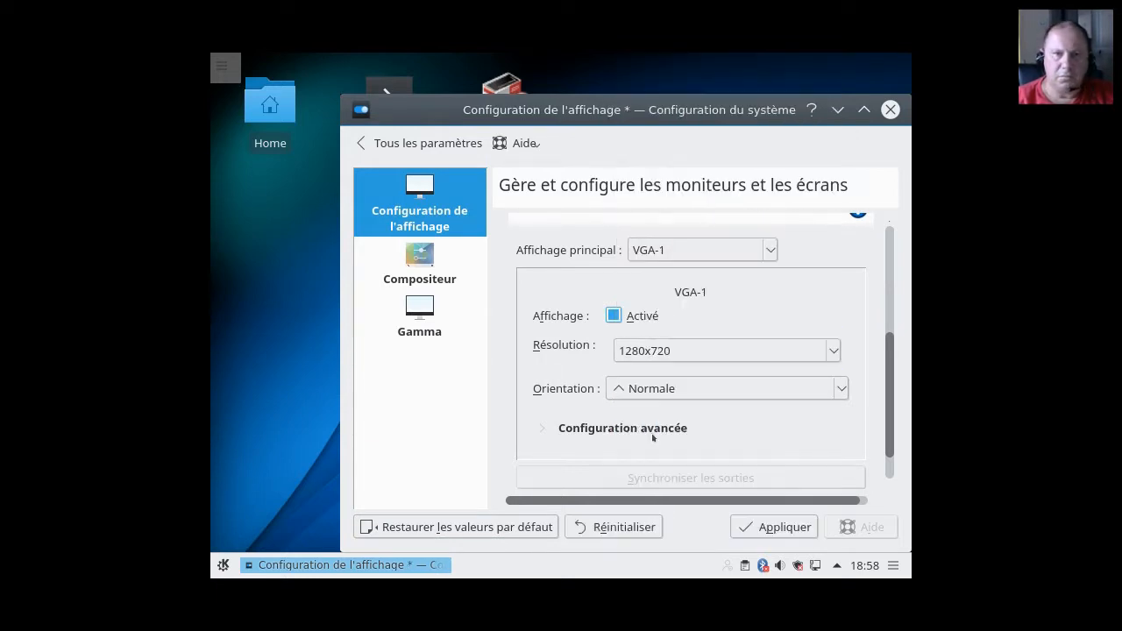
{"action": "left_click", "coordinate": [801, 528]}
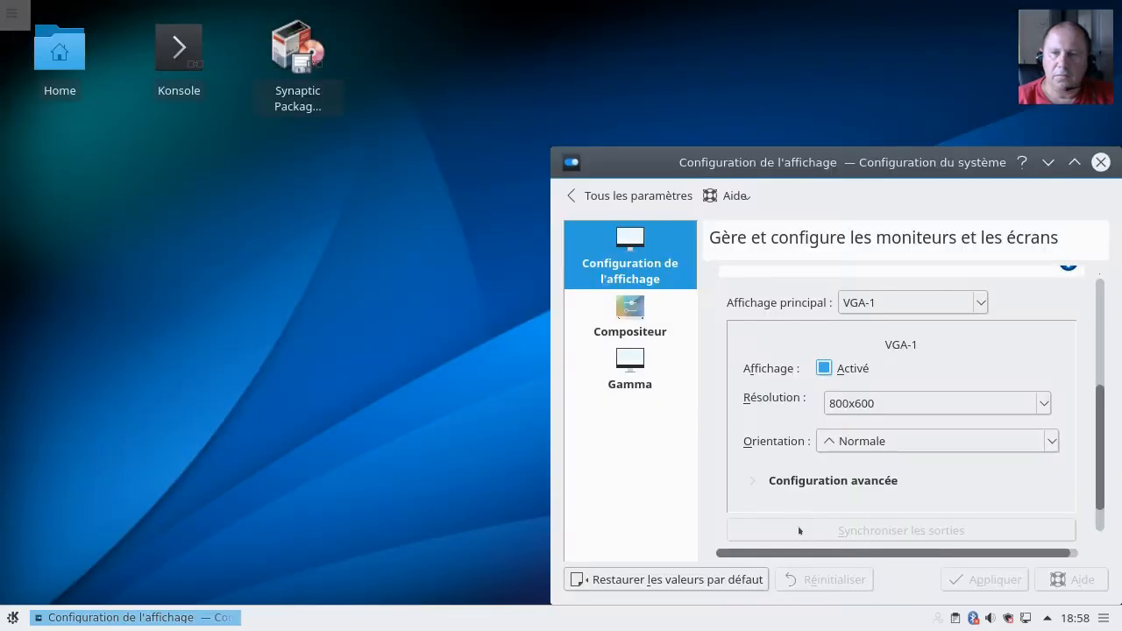
{"action": "left_click_drag", "start_coordinate": [708, 163], "coordinate": [406, 65]}
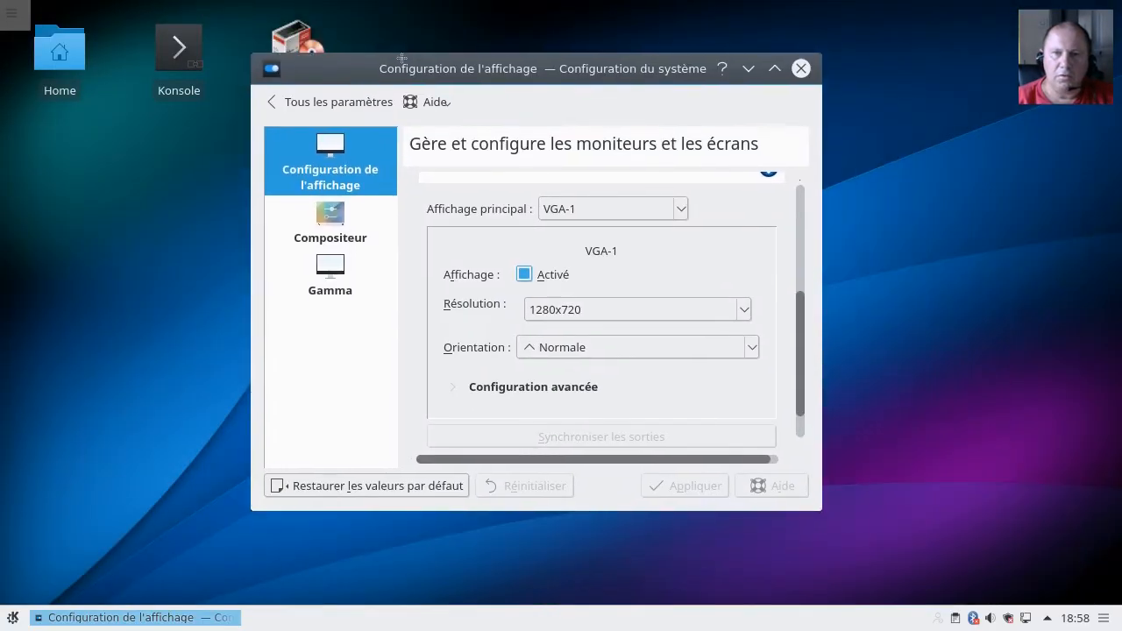
{"action": "left_click", "coordinate": [800, 67]}
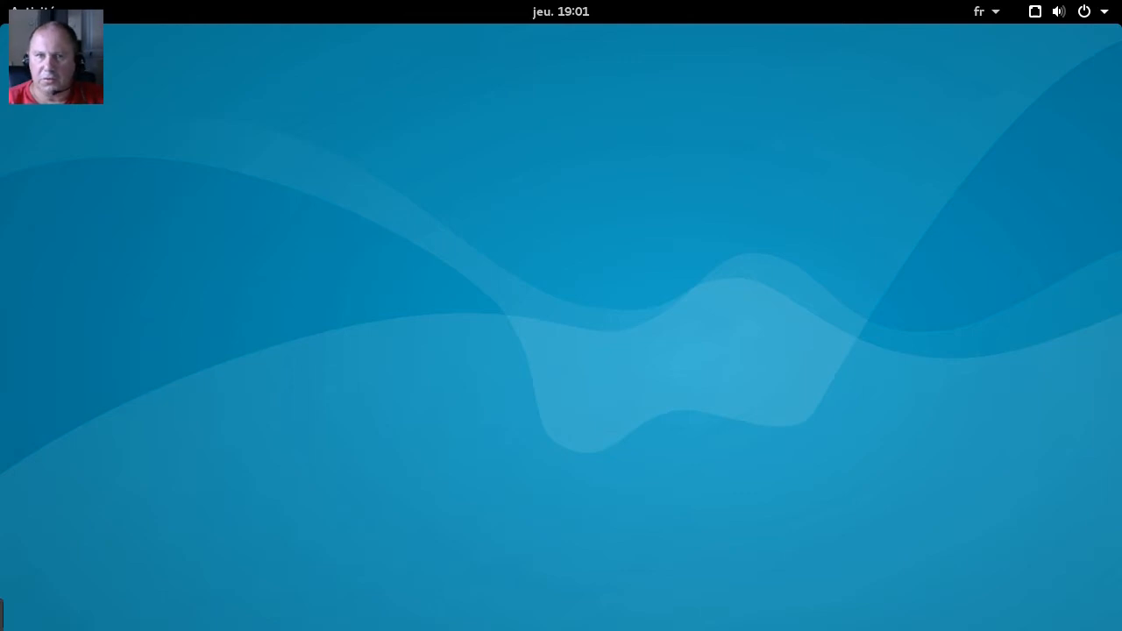
Open the Écrans settings of the GNOME desktop from all system settings.
{"action": "left_click", "coordinate": [1104, 13]}
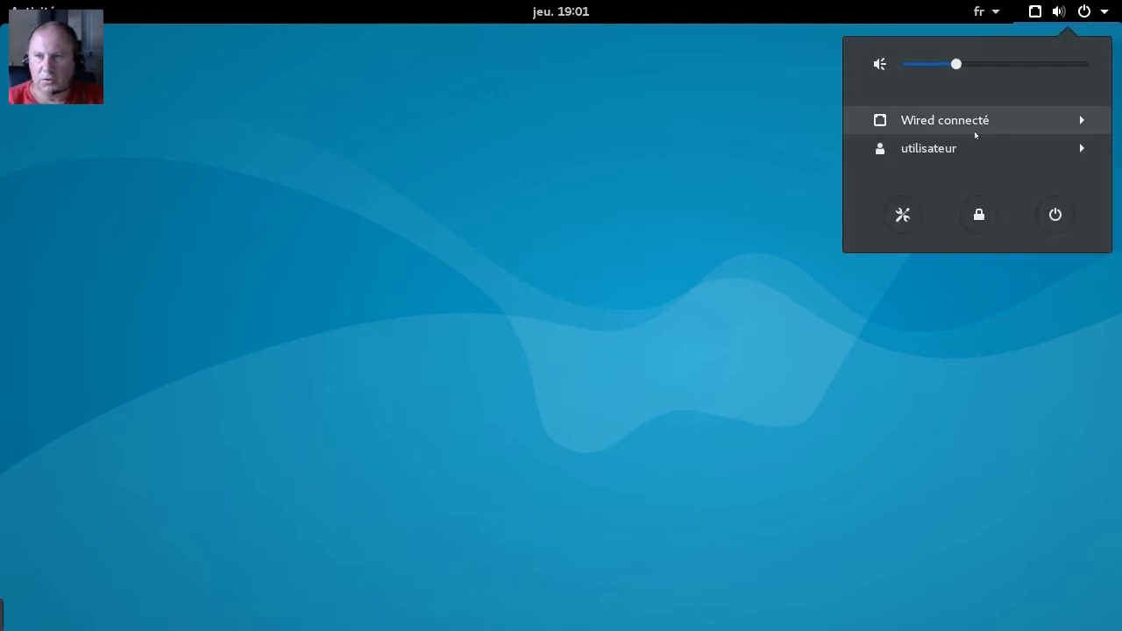
{"action": "left_click", "coordinate": [902, 214]}
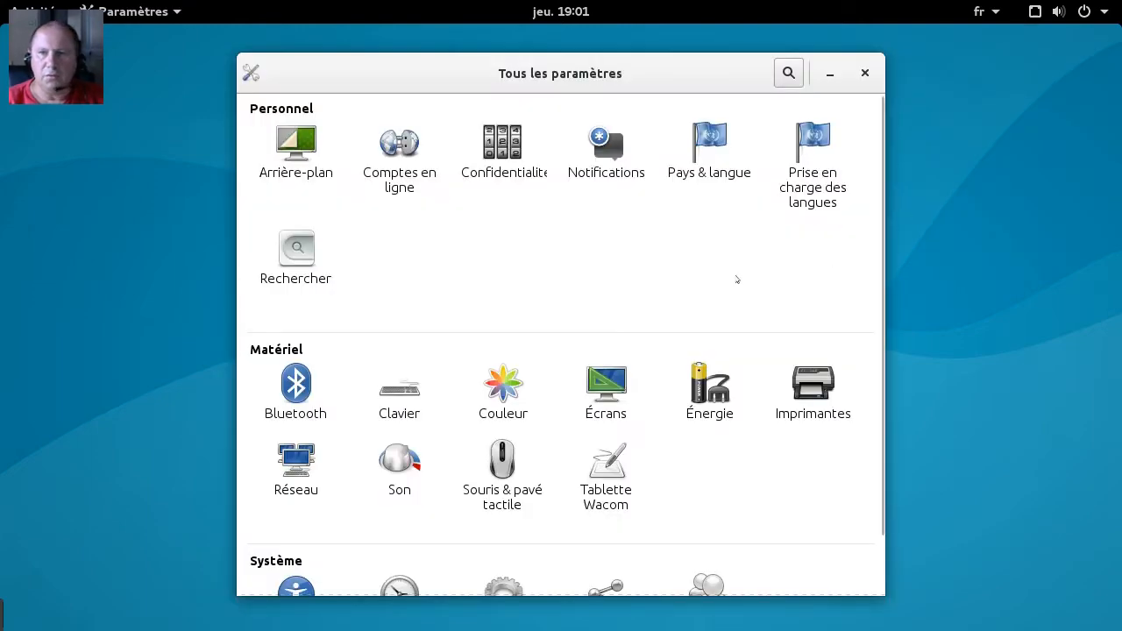
{"action": "scroll", "coordinate": [741, 279], "scroll_direction": "down", "scroll_amount": 2}
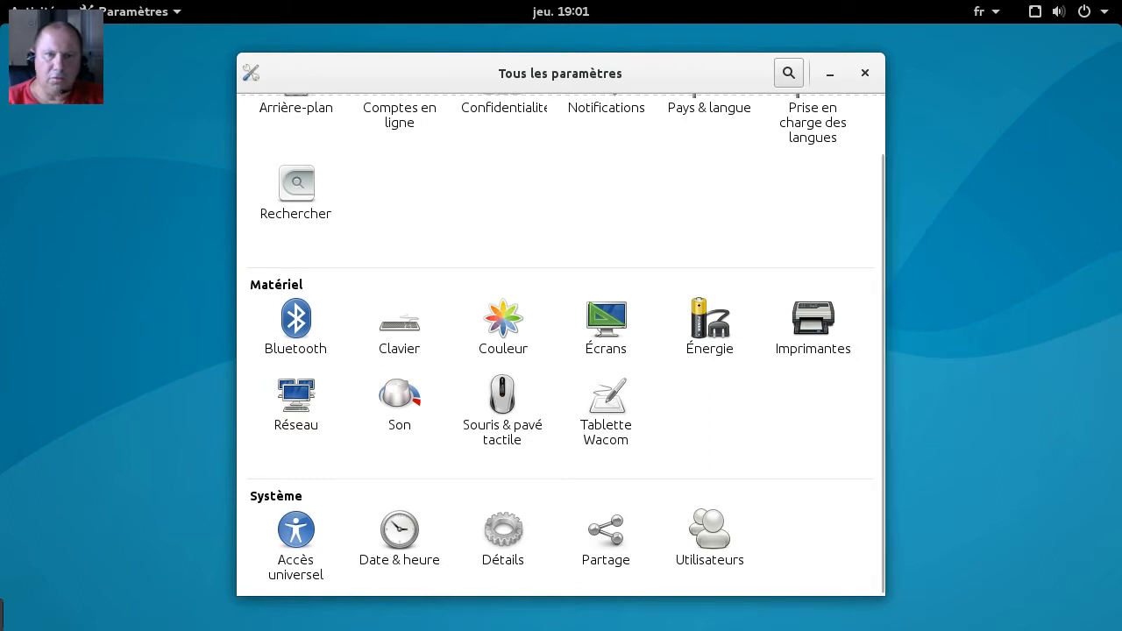
{"action": "left_click", "coordinate": [604, 331]}
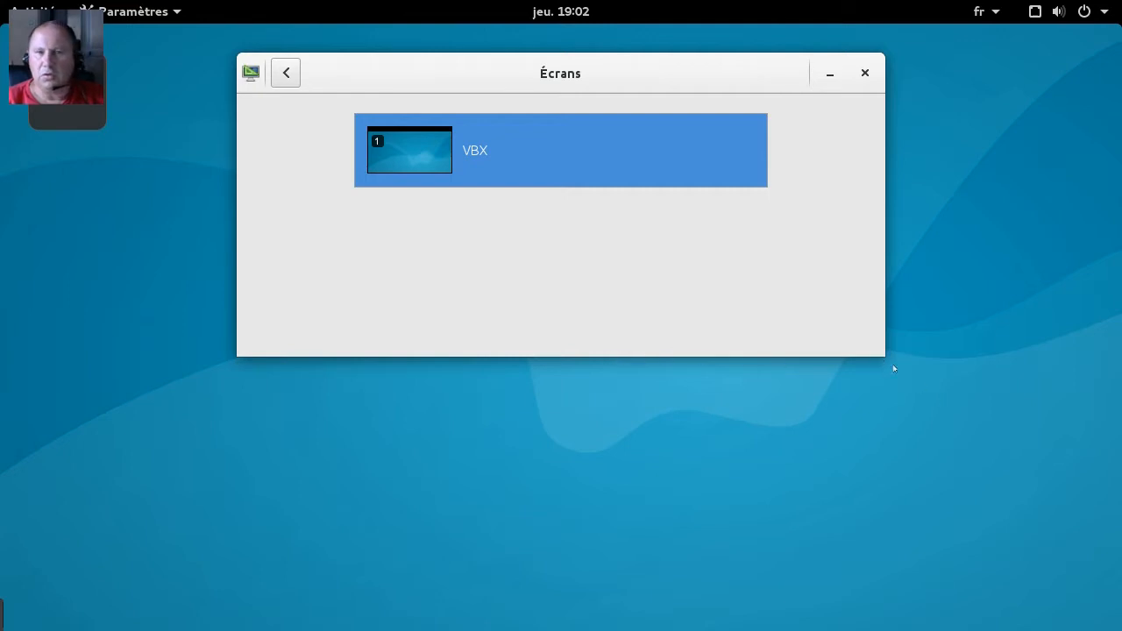
Examine the resolutions offered for the VBX screen, keep 1280 × 720 (16:9), cancel the dialog and close the settings.
{"action": "left_click", "coordinate": [426, 144]}
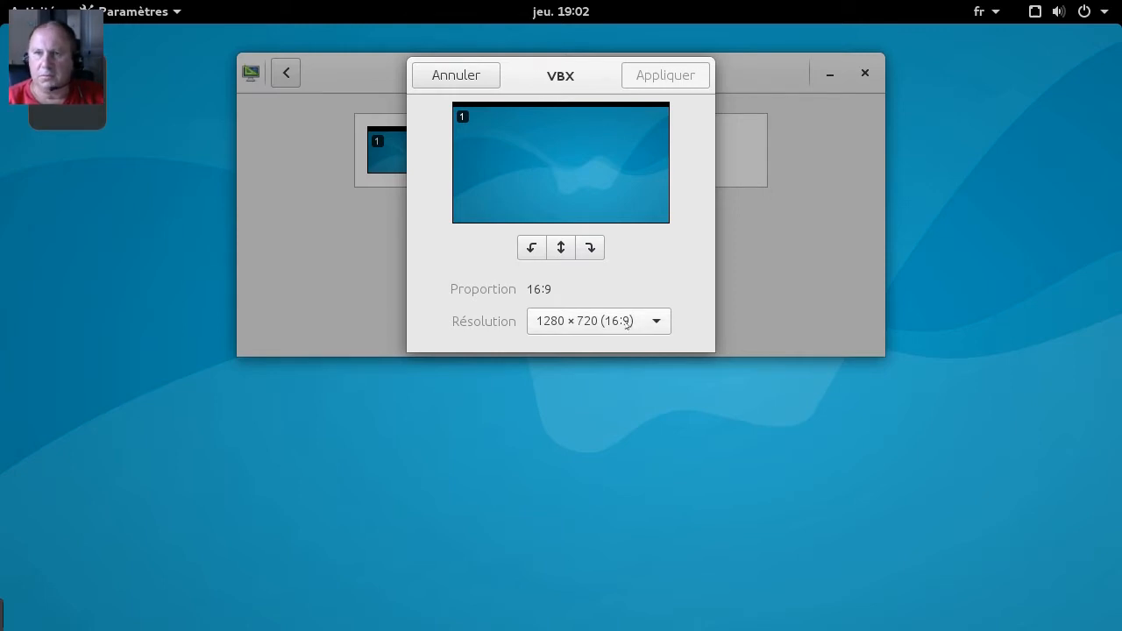
{"action": "left_click", "coordinate": [627, 323]}
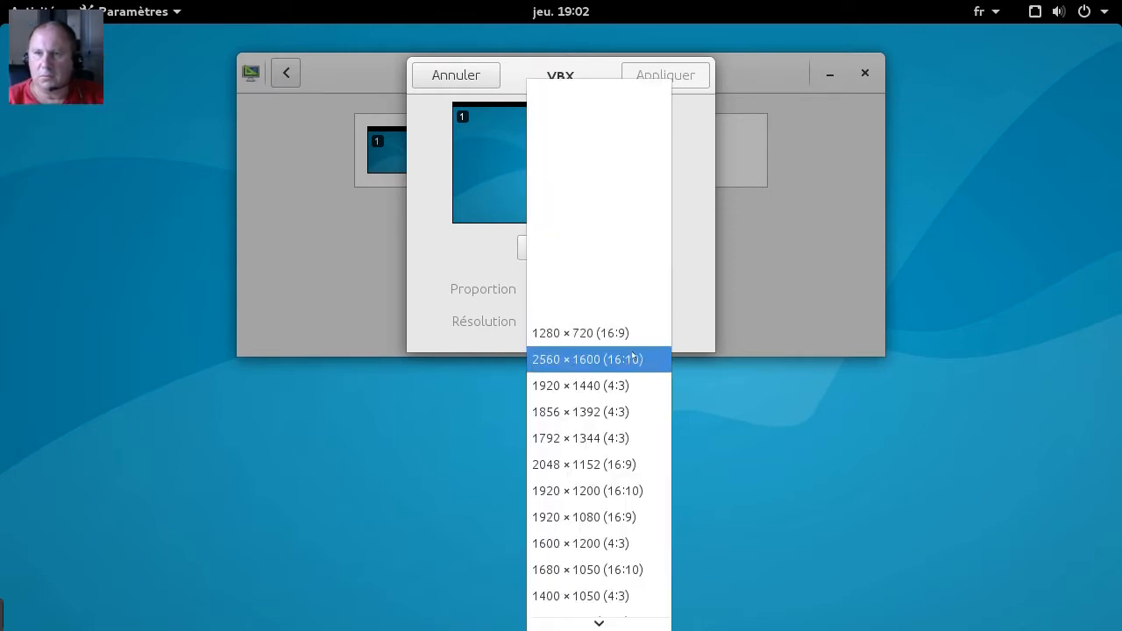
{"action": "scroll", "coordinate": [627, 559], "scroll_direction": "down", "scroll_amount": 5}
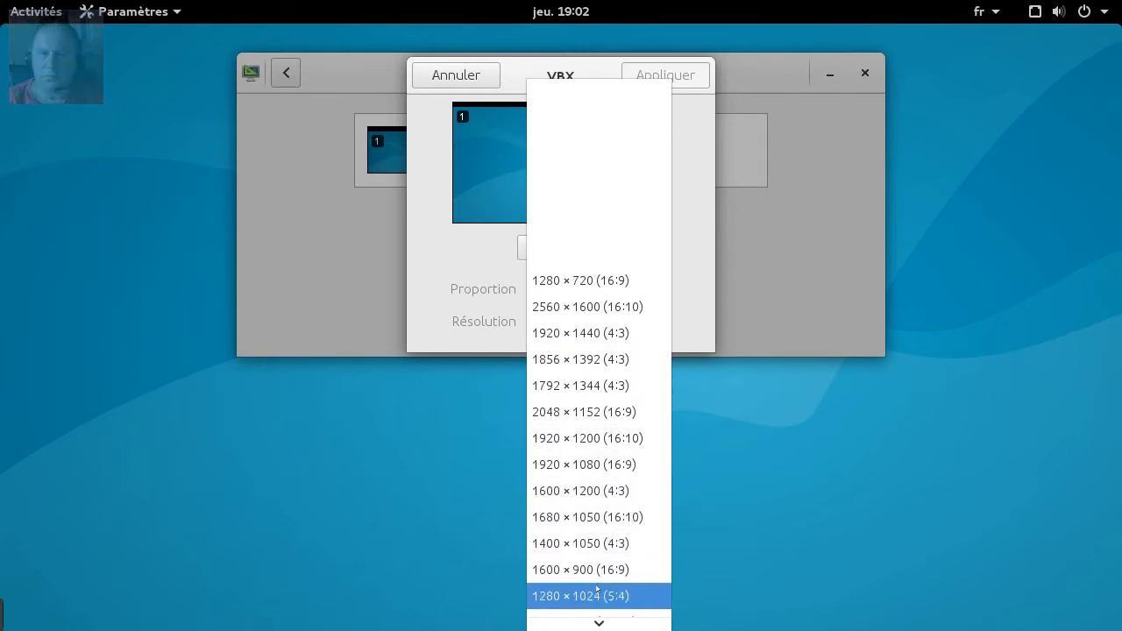
{"action": "scroll", "coordinate": [596, 586], "scroll_direction": "down", "scroll_amount": 5}
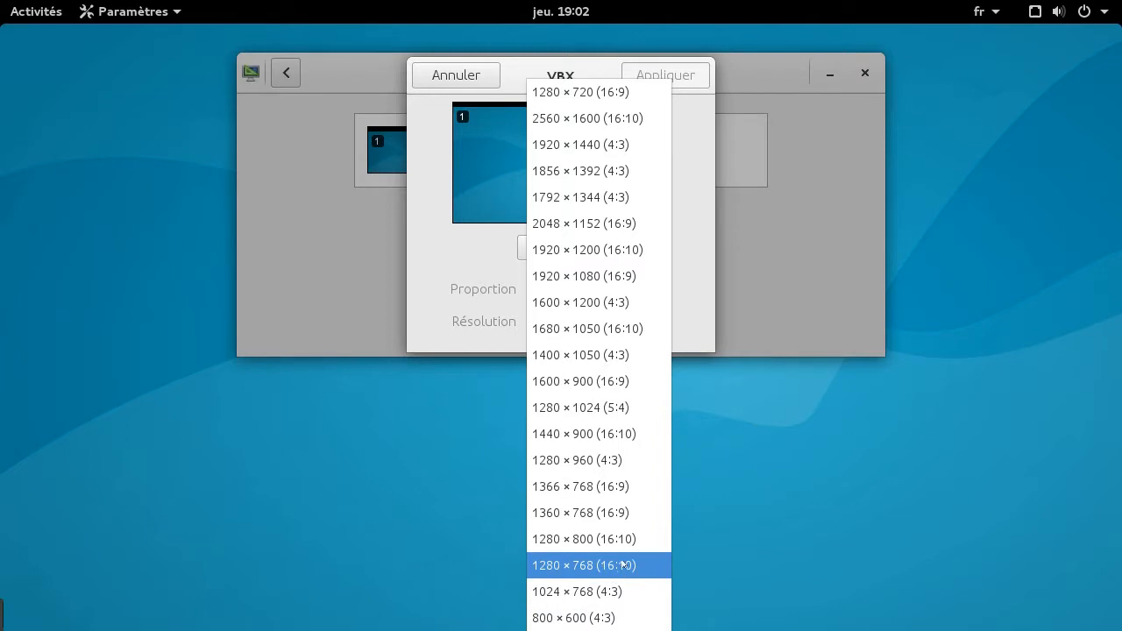
{"action": "left_click", "coordinate": [587, 92]}
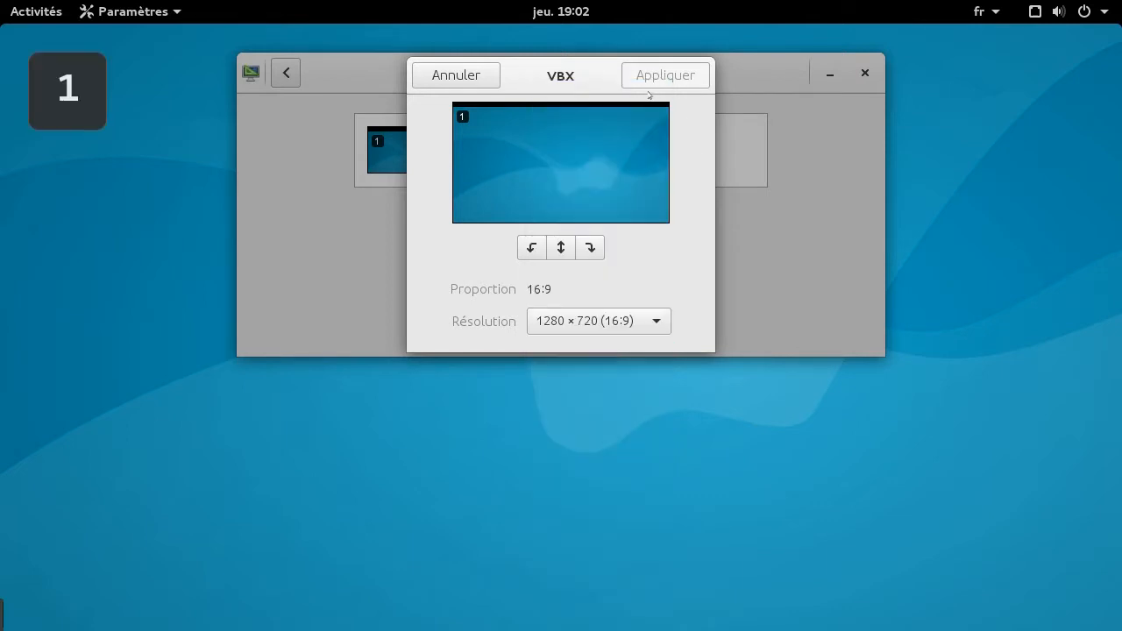
{"action": "left_click", "coordinate": [456, 75]}
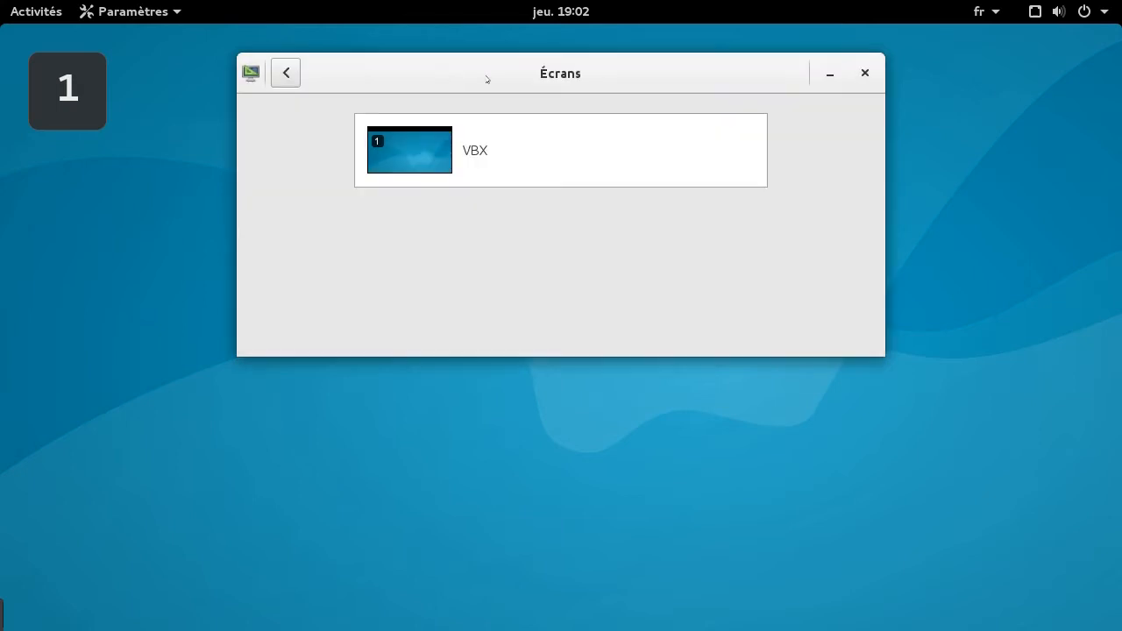
{"action": "left_click", "coordinate": [864, 74]}
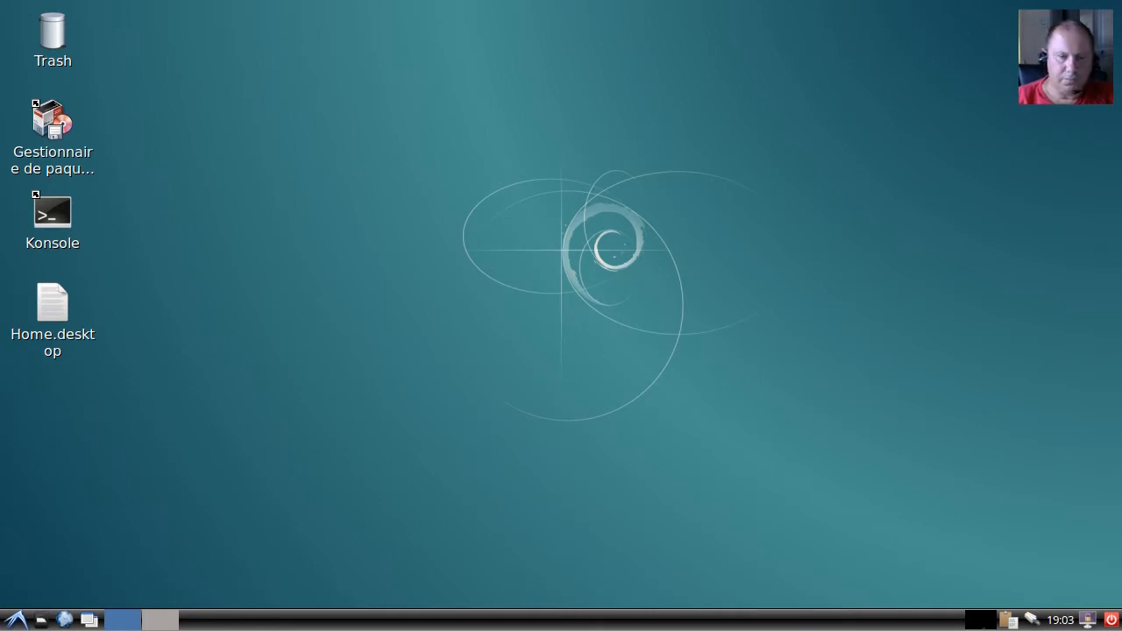
Open the LXDE screen settings (Paramètres de l'écran) from the desktop's preferences.
{"action": "left_click", "coordinate": [14, 620]}
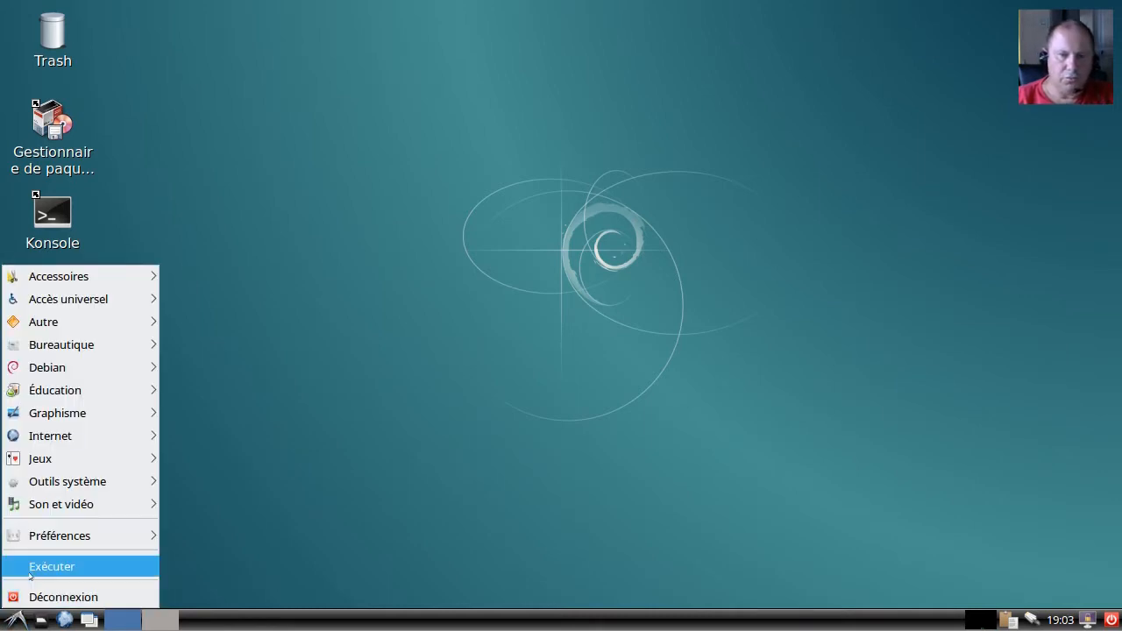
{"action": "mouse_move", "coordinate": [32, 537]}
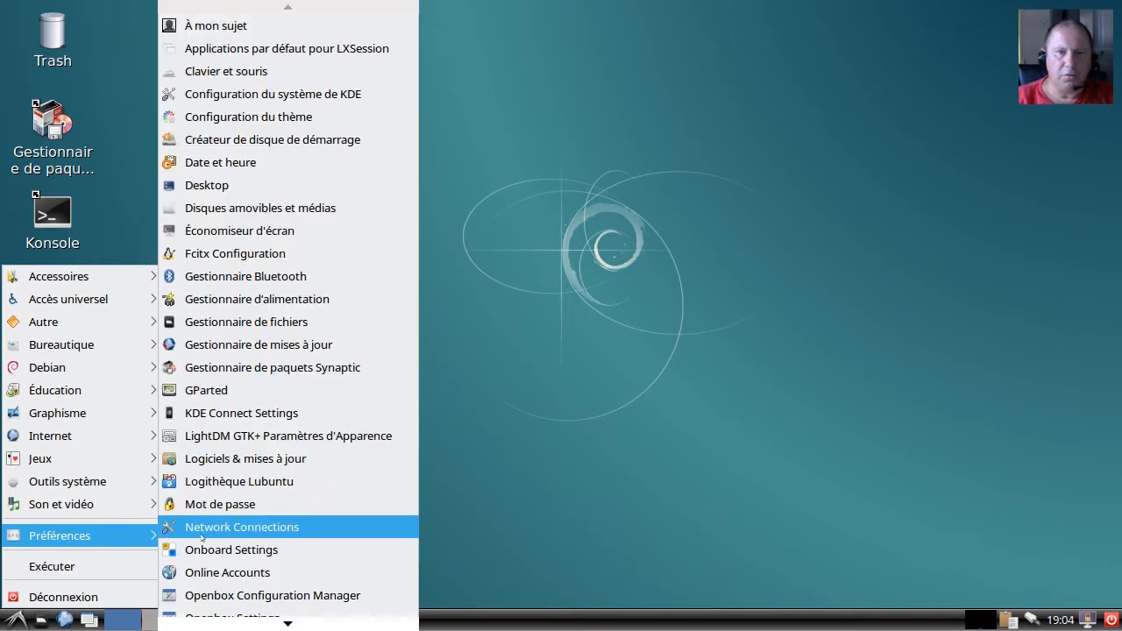
{"action": "scroll", "coordinate": [202, 537], "scroll_direction": "down", "scroll_amount": 6}
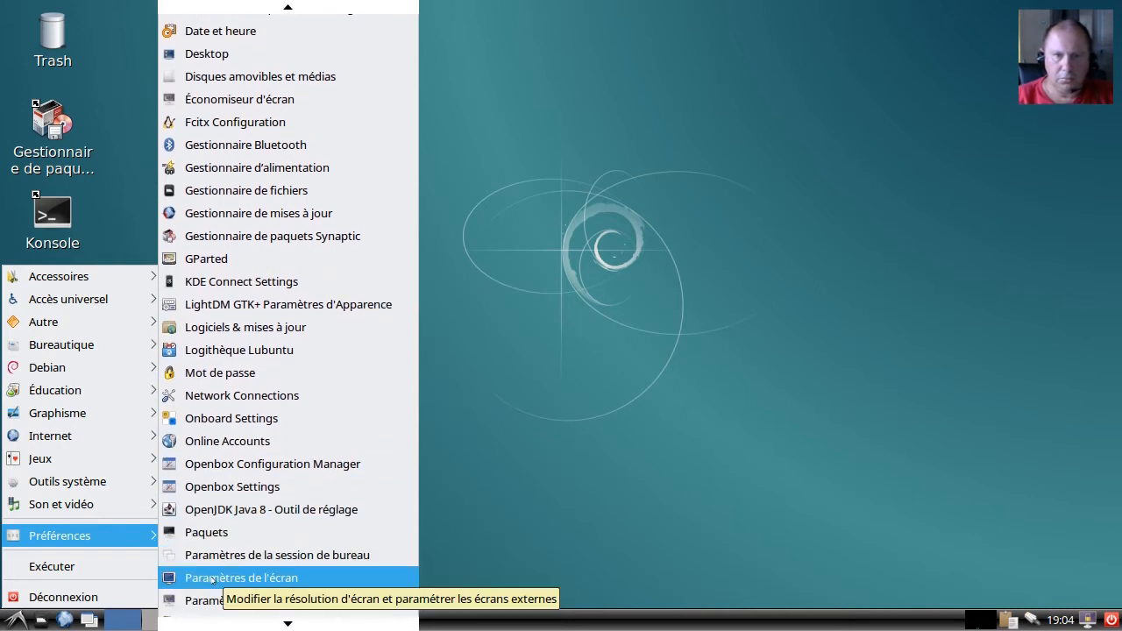
{"action": "left_click", "coordinate": [212, 579]}
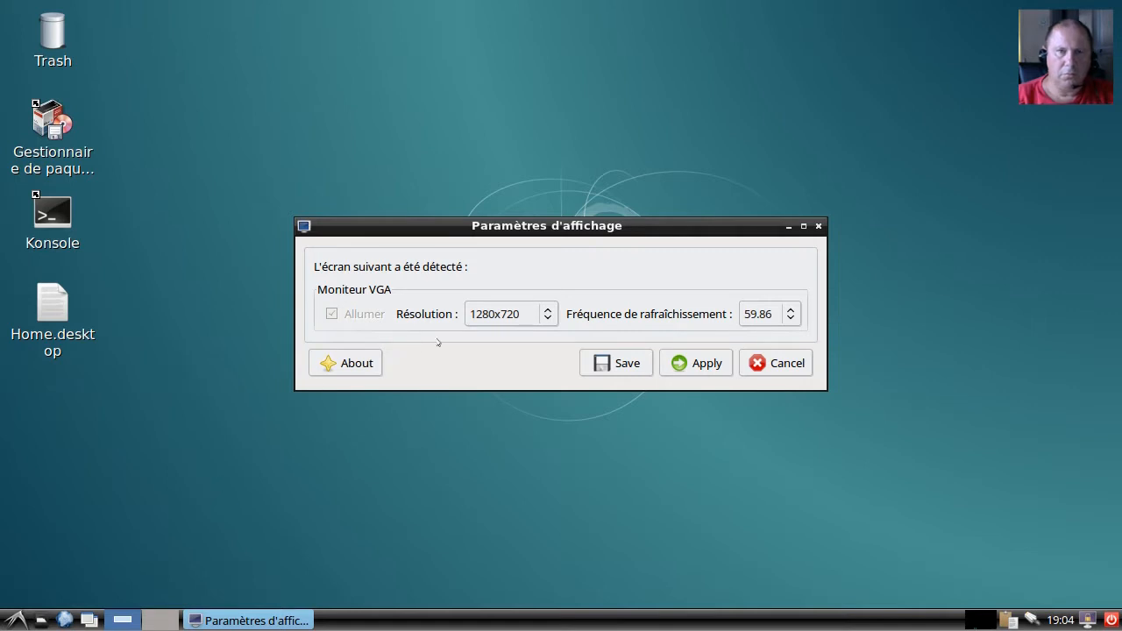
Select 800x600 as the VGA monitor's resolution and cancel the display settings without applying it.
{"action": "left_click", "coordinate": [533, 316]}
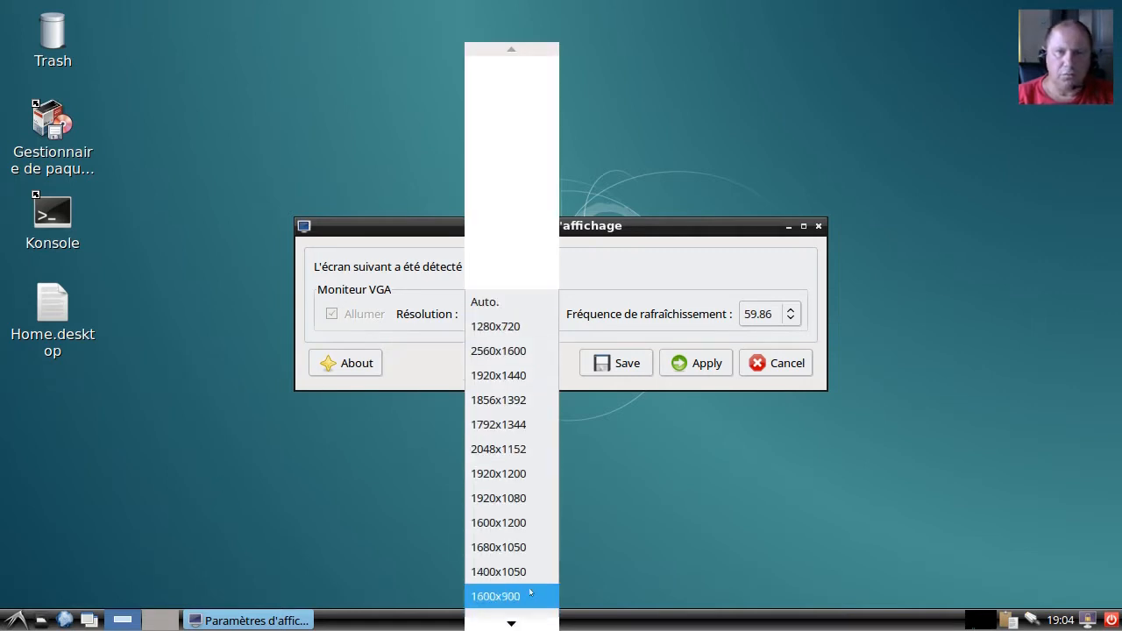
{"action": "mouse_move", "coordinate": [511, 623]}
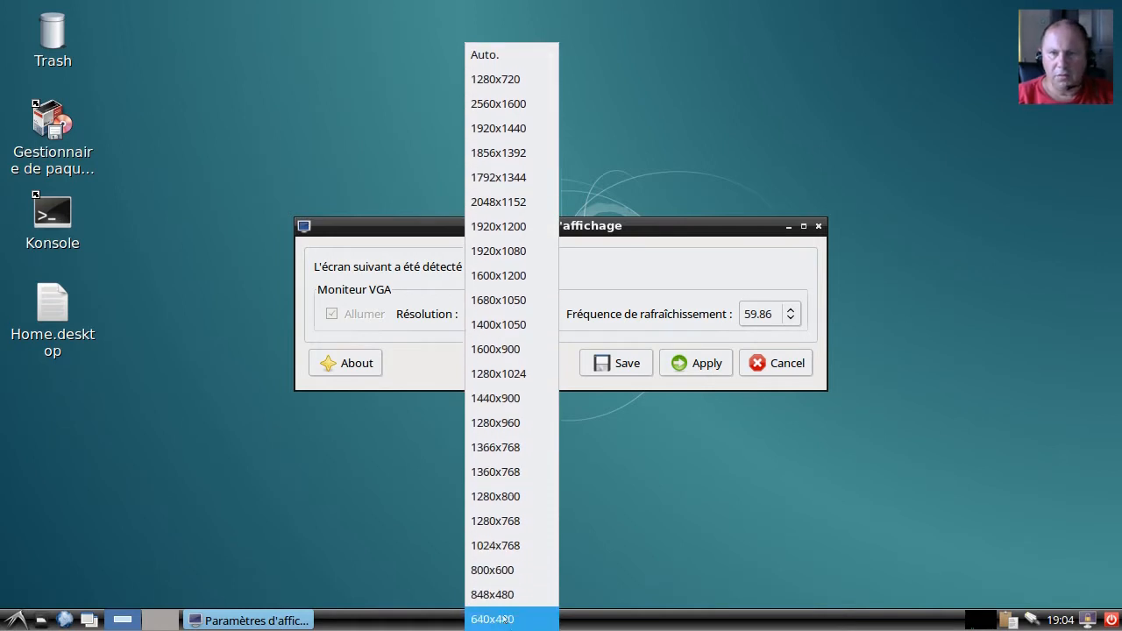
{"action": "left_click", "coordinate": [495, 569]}
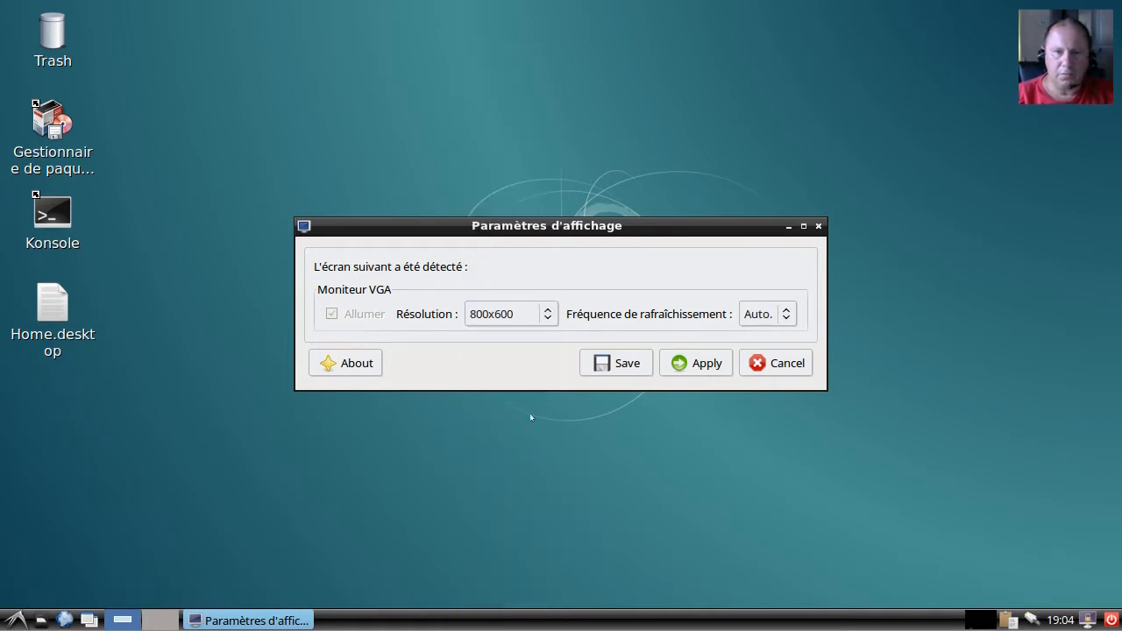
{"action": "left_click", "coordinate": [770, 361]}
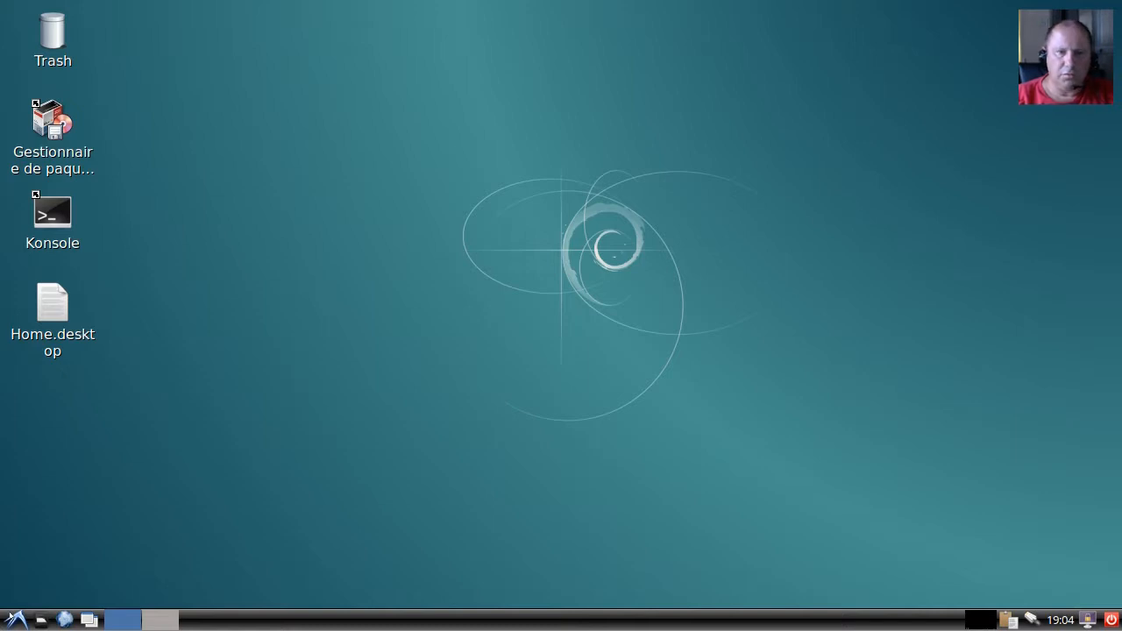
Log out of the LXDE session.
{"action": "left_click", "coordinate": [15, 620]}
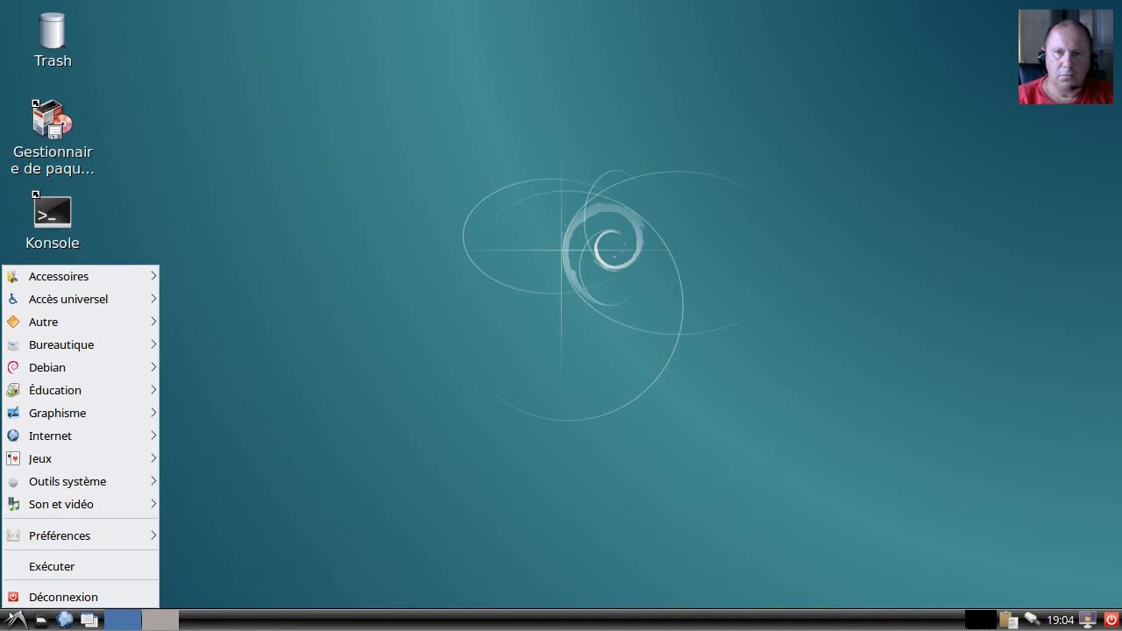
{"action": "left_click", "coordinate": [34, 603]}
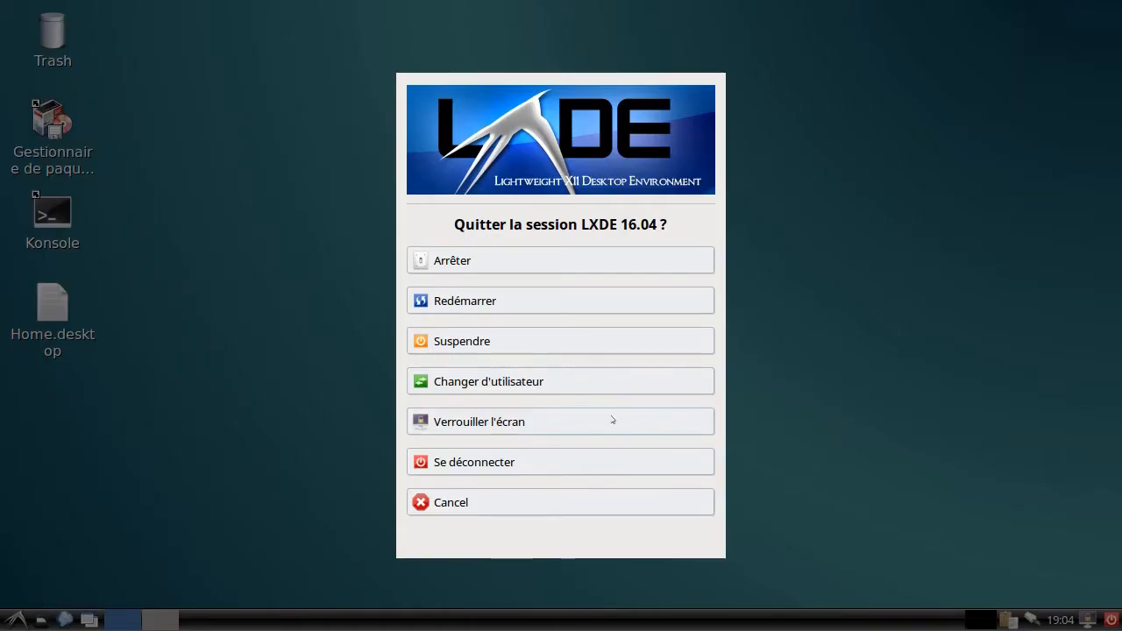
{"action": "left_click", "coordinate": [596, 456]}
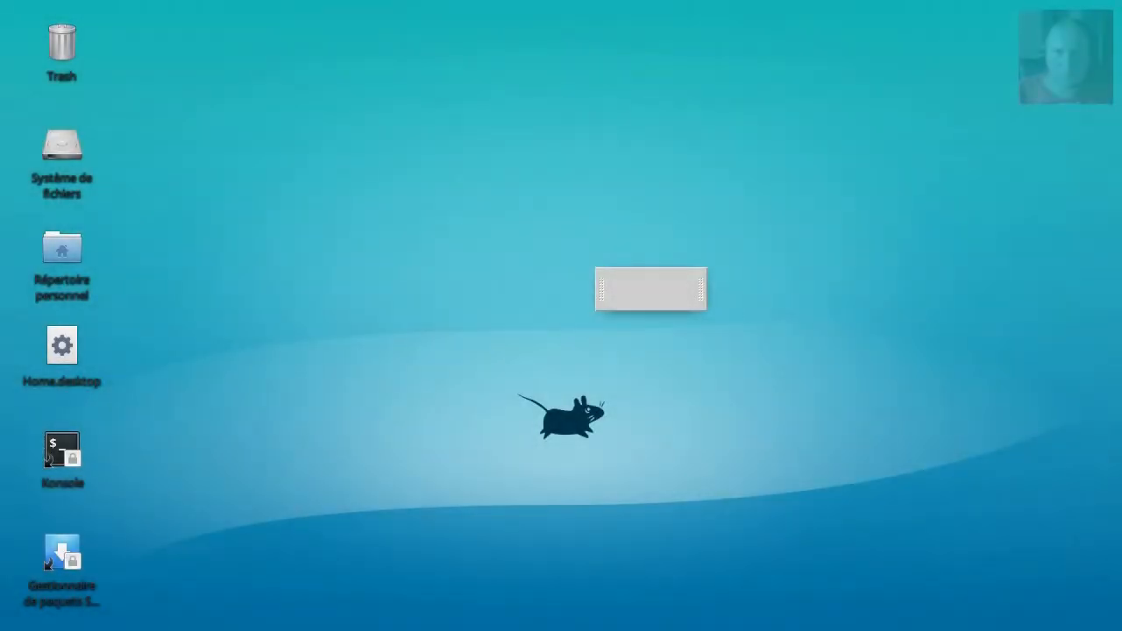
Open the Affichage settings of the Xfce desktop from its application settings.
{"action": "right_click", "coordinate": [309, 234]}
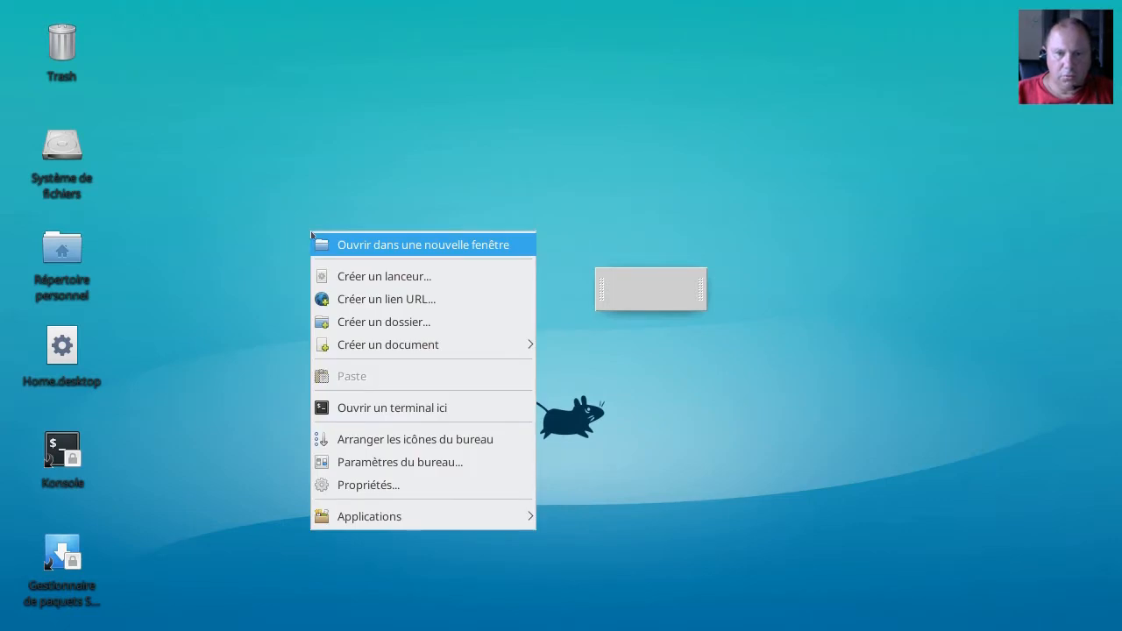
{"action": "mouse_move", "coordinate": [404, 525]}
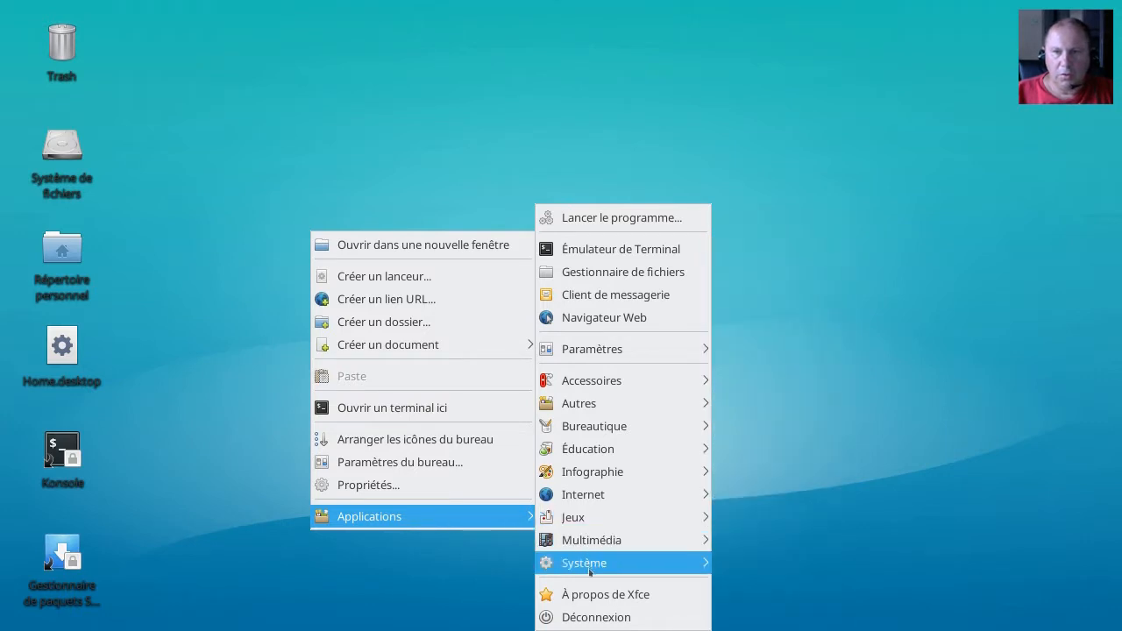
{"action": "mouse_move", "coordinate": [596, 570]}
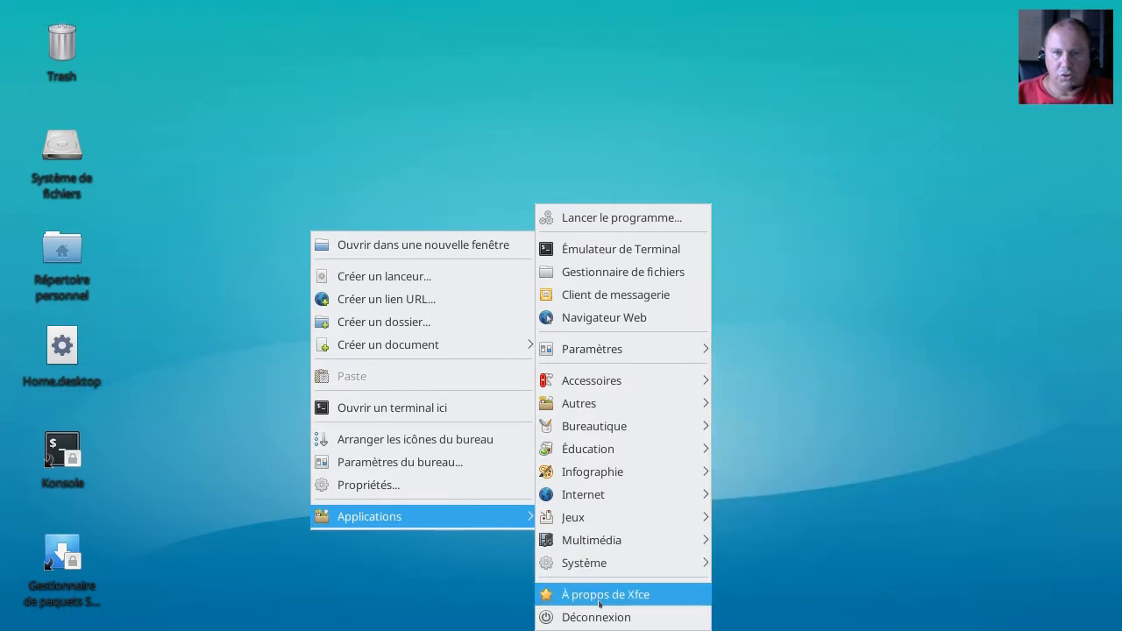
{"action": "mouse_move", "coordinate": [584, 351]}
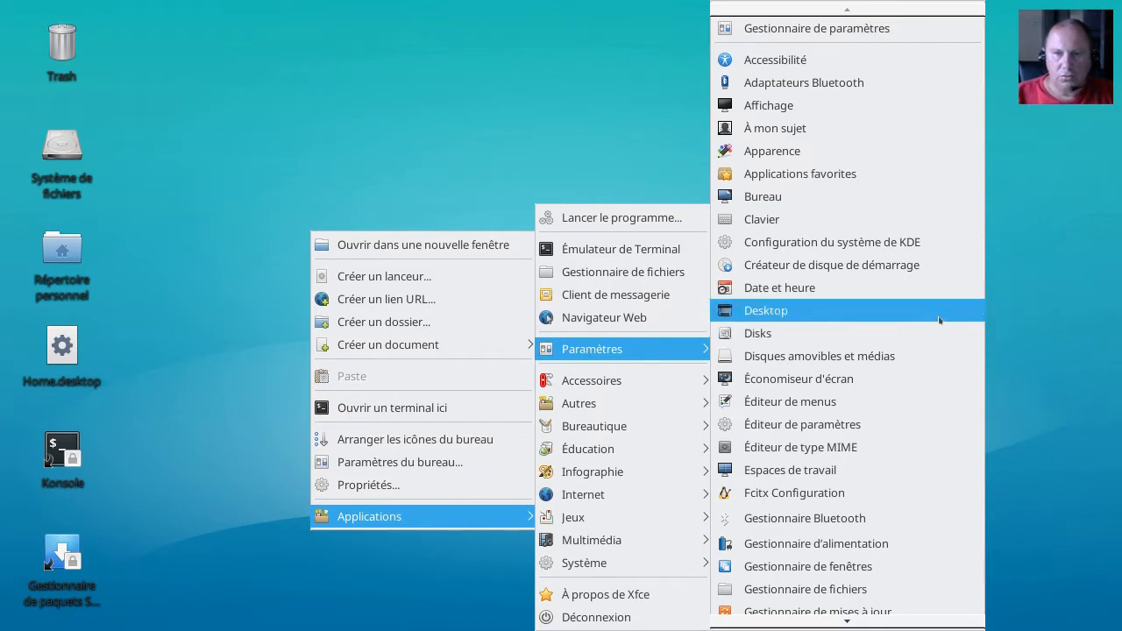
{"action": "left_click", "coordinate": [756, 105]}
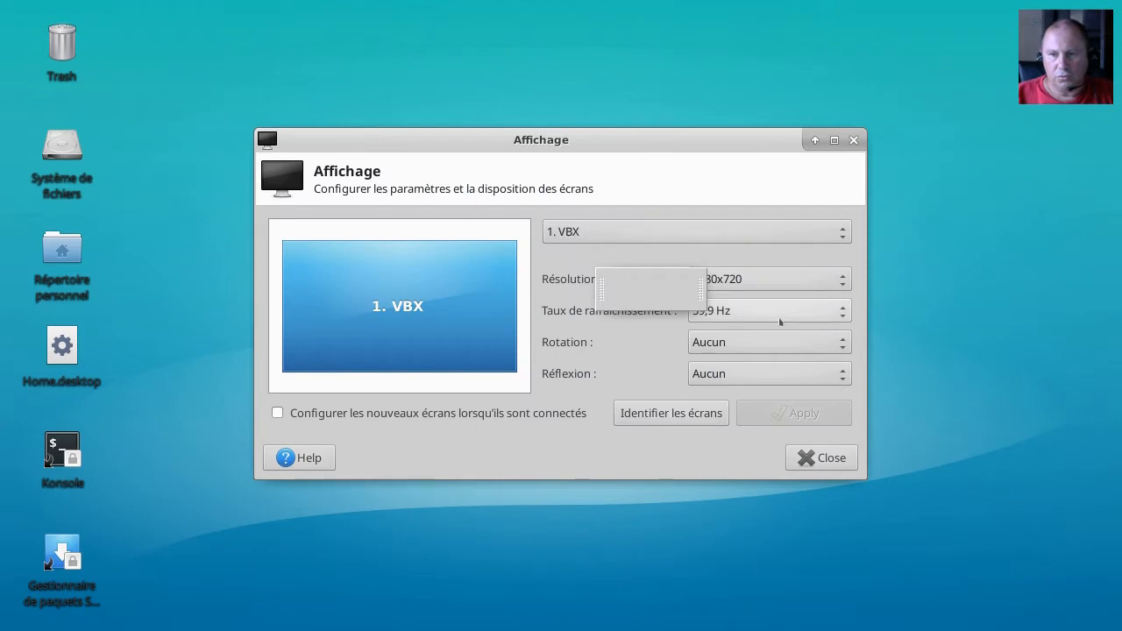
Move the Affichage window and the floating empty panel apart so that the display options are unobstructed.
{"action": "left_click", "coordinate": [743, 279]}
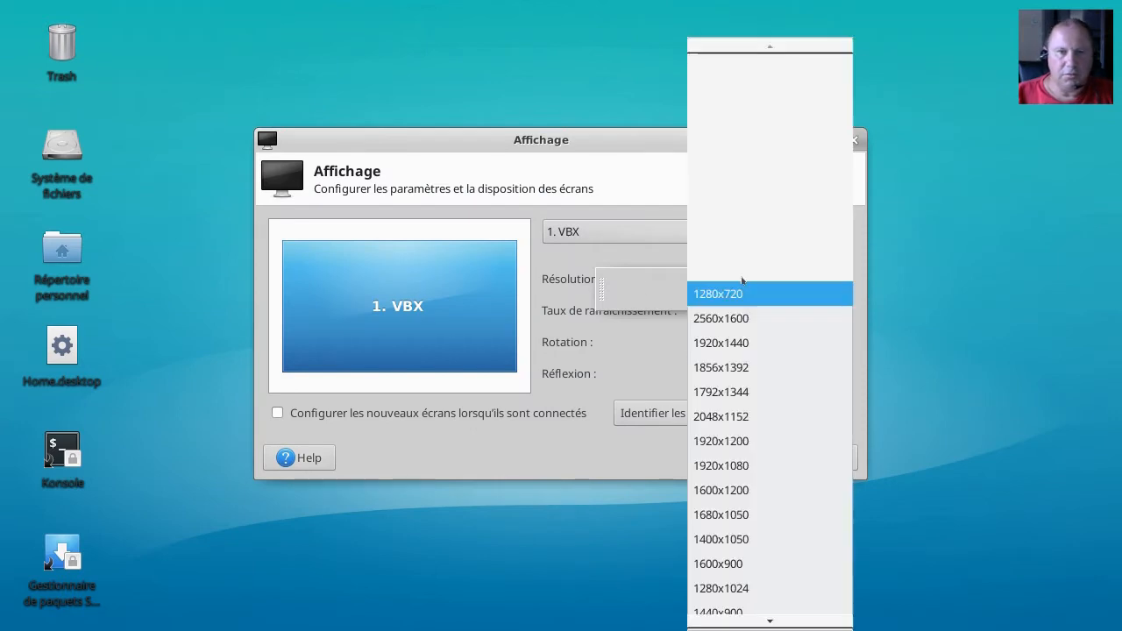
{"action": "left_click", "coordinate": [567, 147]}
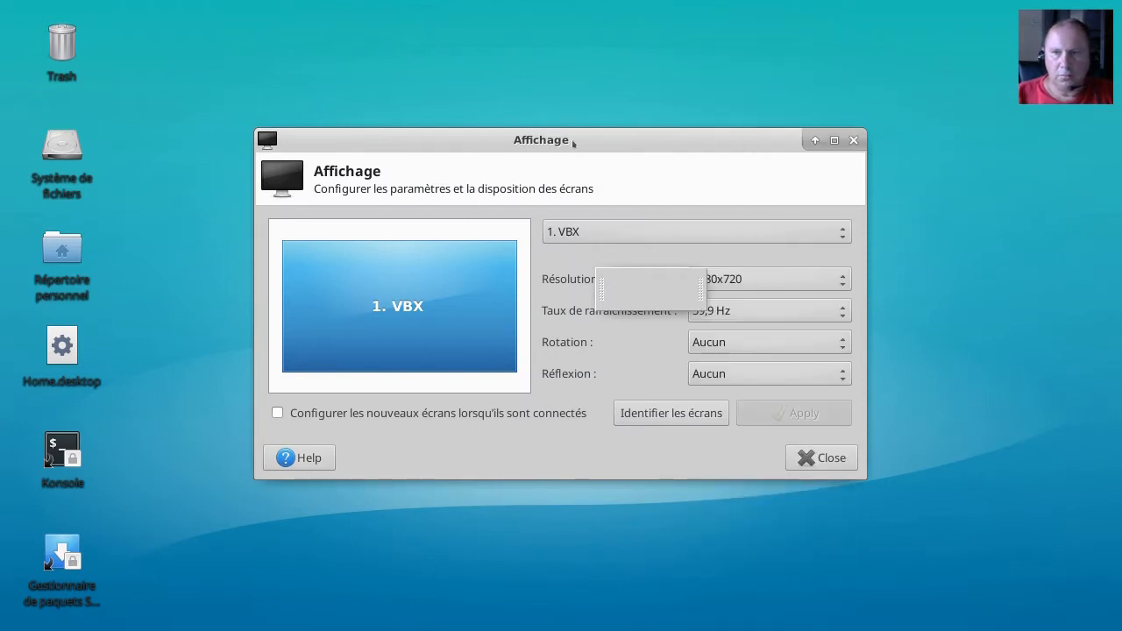
{"action": "left_click_drag", "start_coordinate": [572, 146], "coordinate": [708, 216]}
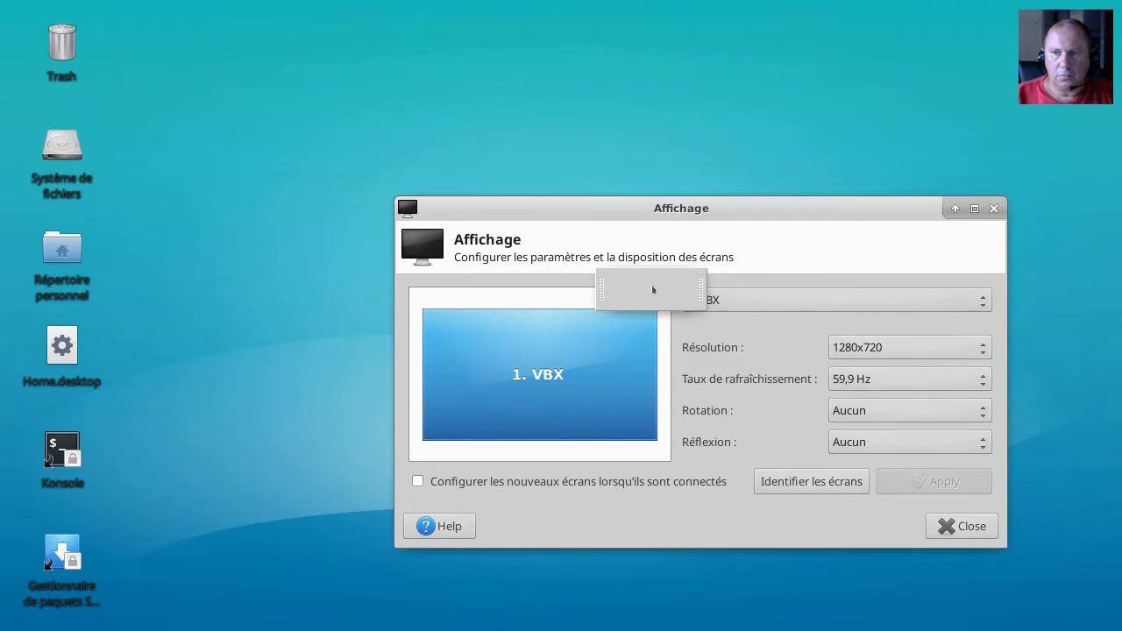
{"action": "left_click_drag", "start_coordinate": [651, 286], "coordinate": [318, 63]}
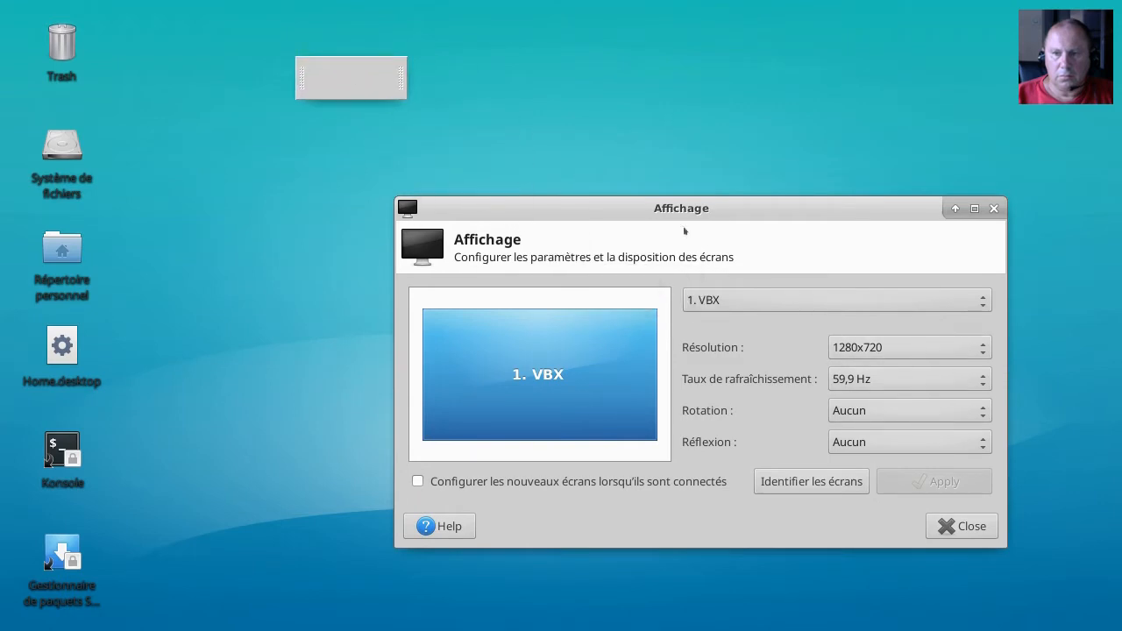
Select 1280x720 from the resolutions offered for the VBX screen and close the display settings without applying.
{"action": "left_click", "coordinate": [895, 351]}
{"action": "scroll", "coordinate": [905, 500], "scroll_direction": "down", "scroll_amount": 3}
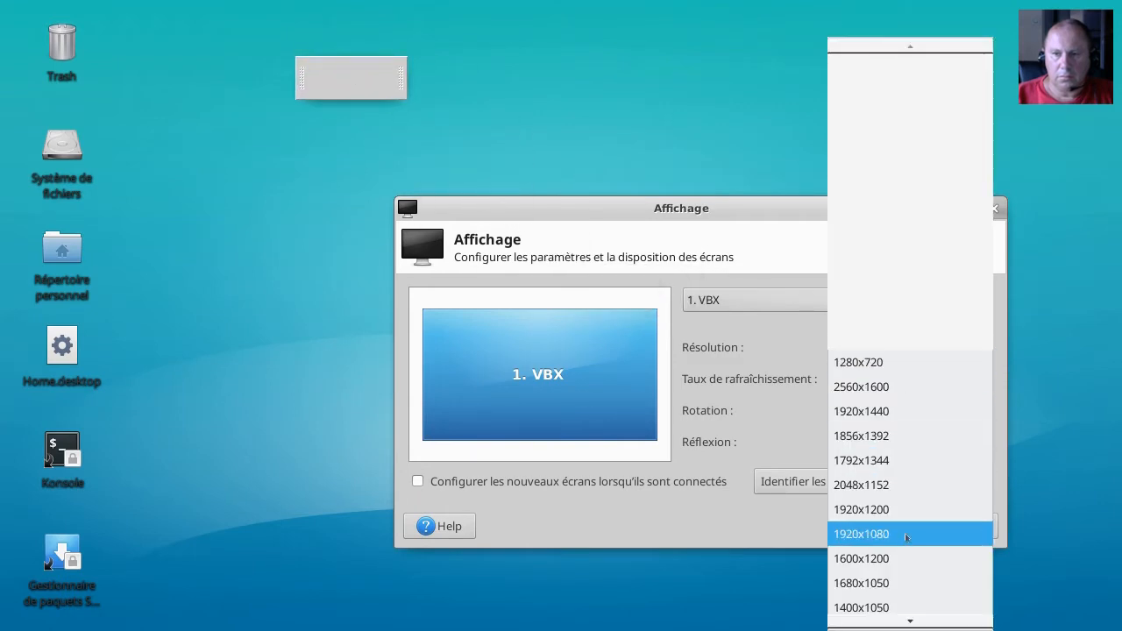
{"action": "scroll", "coordinate": [887, 571], "scroll_direction": "down", "scroll_amount": 2}
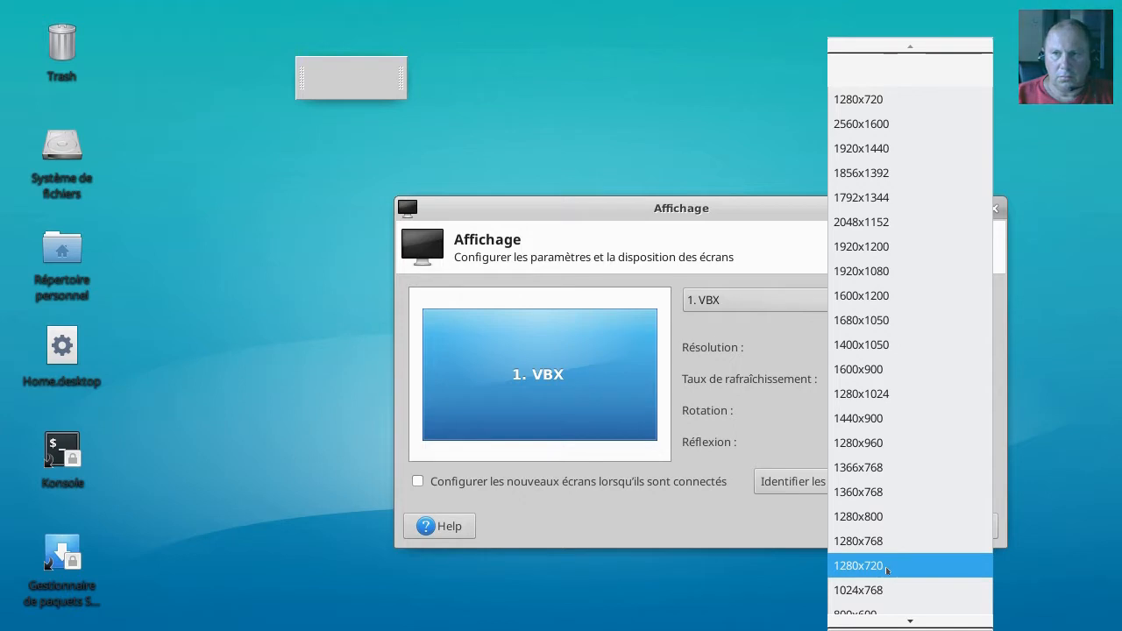
{"action": "left_click", "coordinate": [887, 568]}
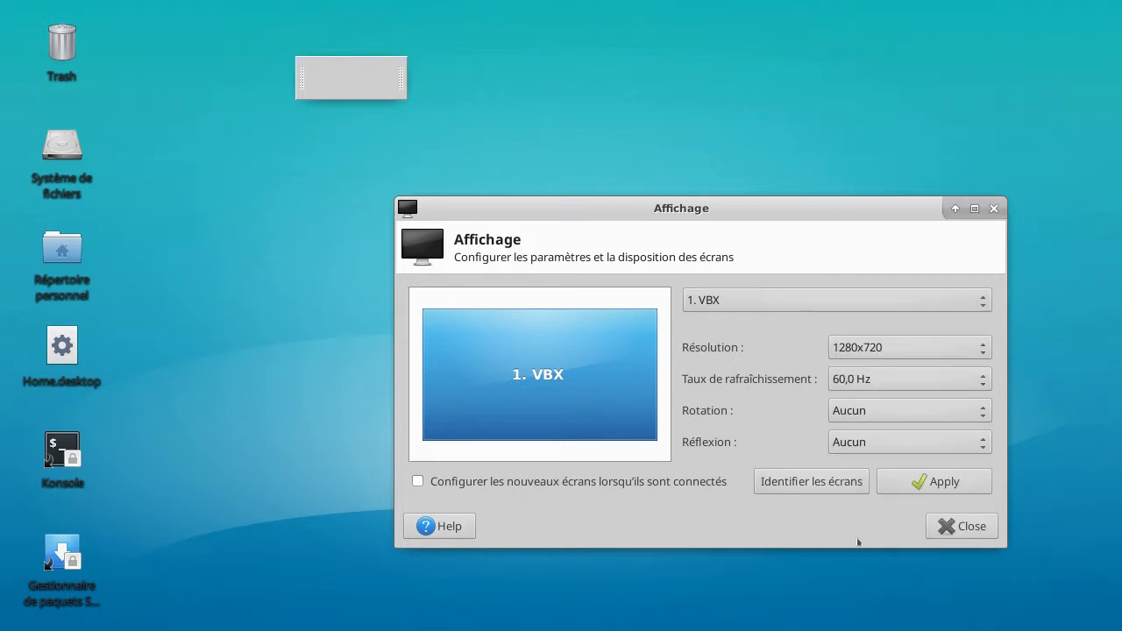
{"action": "left_click", "coordinate": [961, 531]}
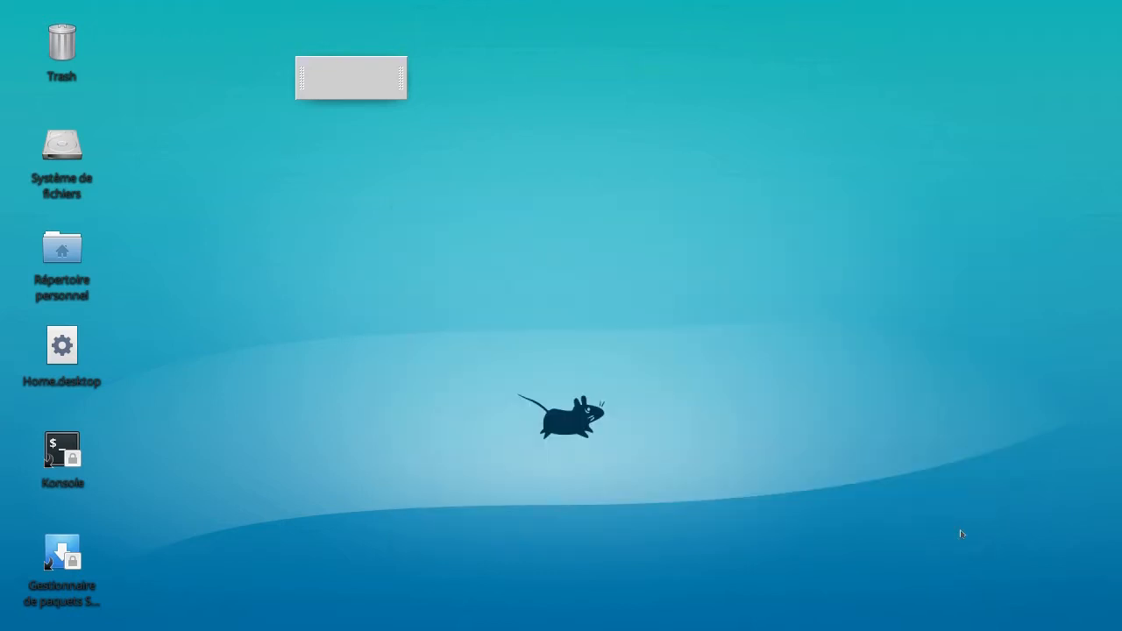
Log out of the Xfce session.
{"action": "right_click", "coordinate": [817, 368]}
{"action": "mouse_move", "coordinate": [896, 355]}
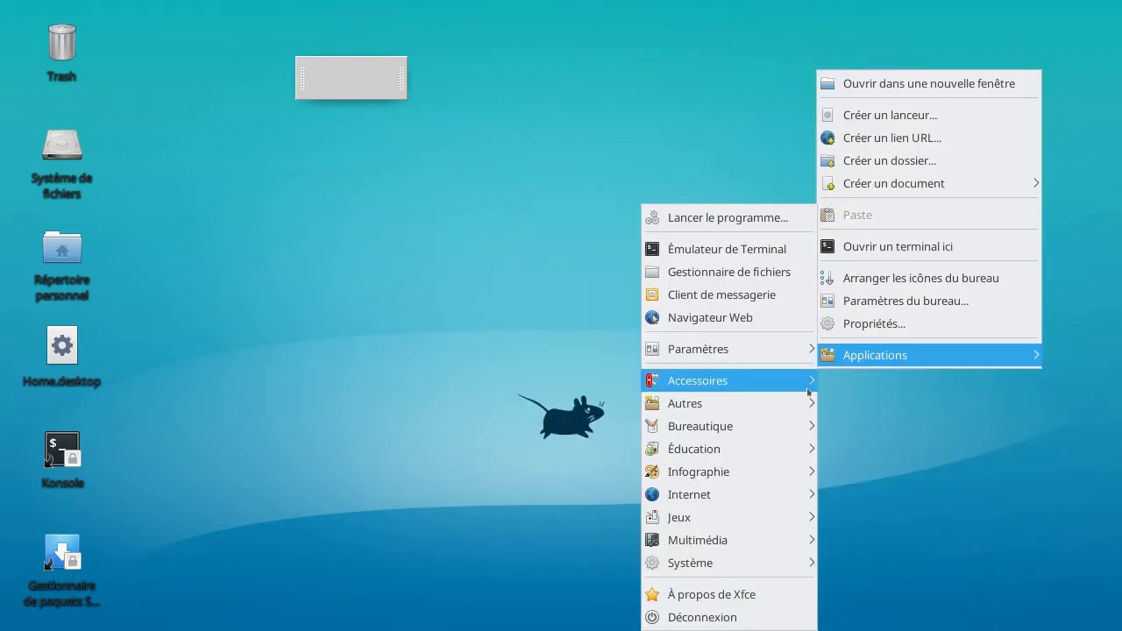
{"action": "left_click", "coordinate": [710, 617]}
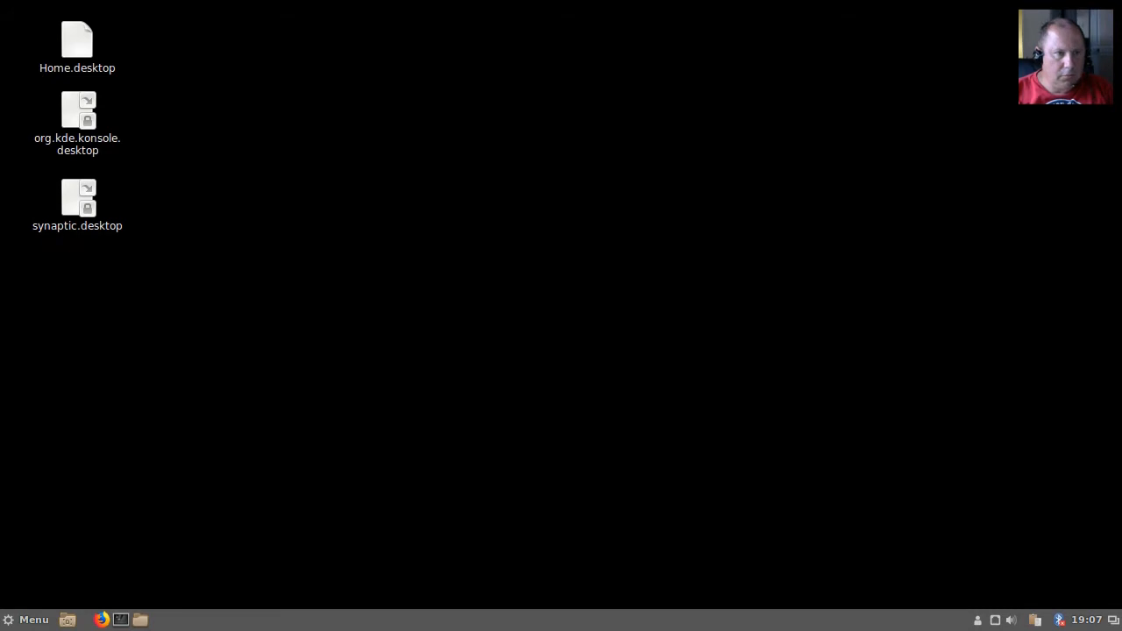
Open the Affichage settings of the Cinnamon desktop from its preferences.
{"action": "left_click", "coordinate": [17, 620]}
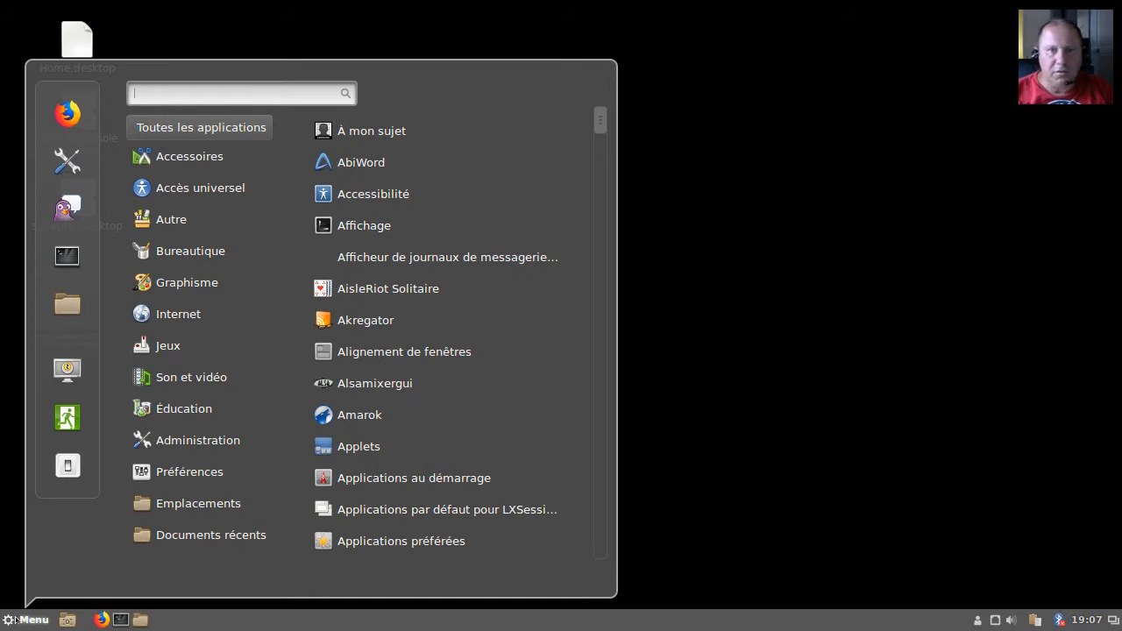
{"action": "mouse_move", "coordinate": [185, 476]}
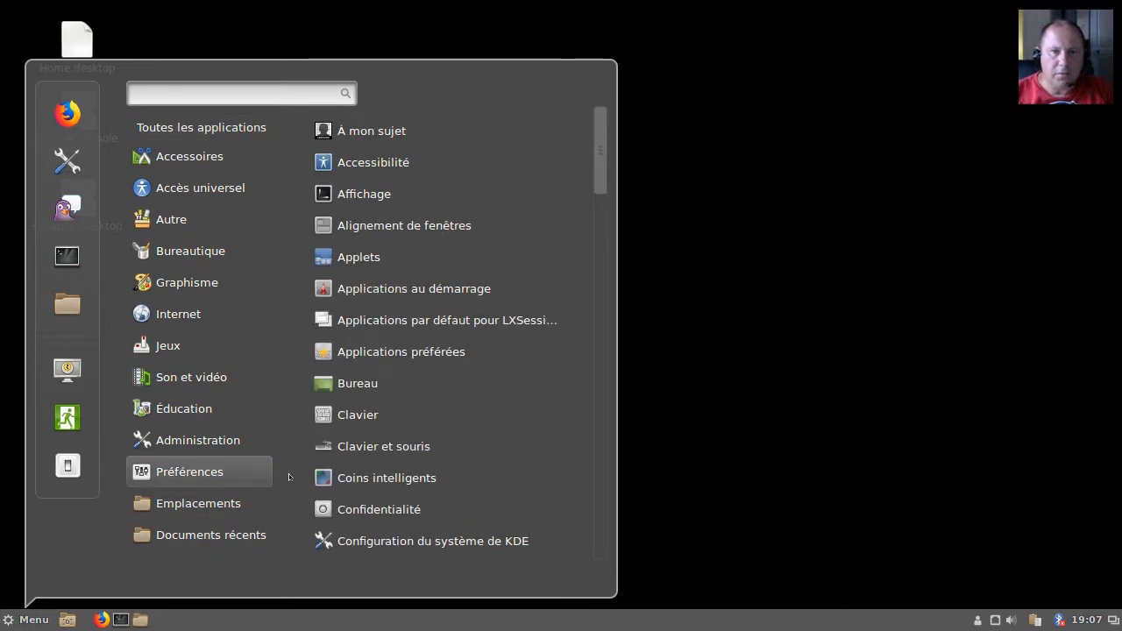
{"action": "left_click", "coordinate": [348, 197]}
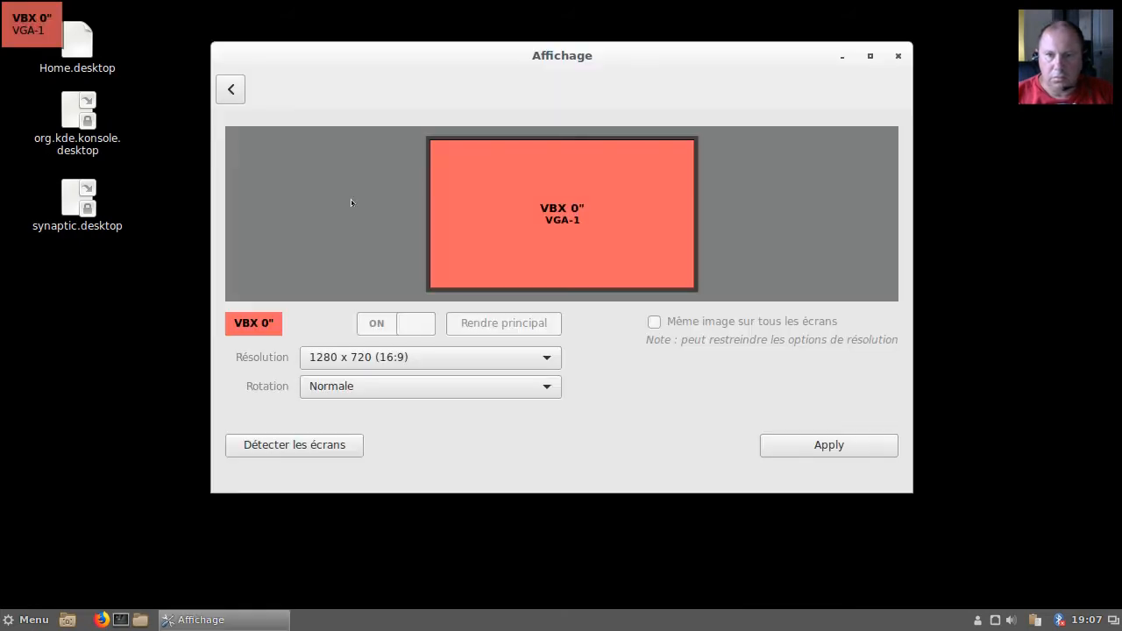
Examine the resolutions offered for the VBX screen, keep the current one and close the display settings.
{"action": "left_click", "coordinate": [439, 358]}
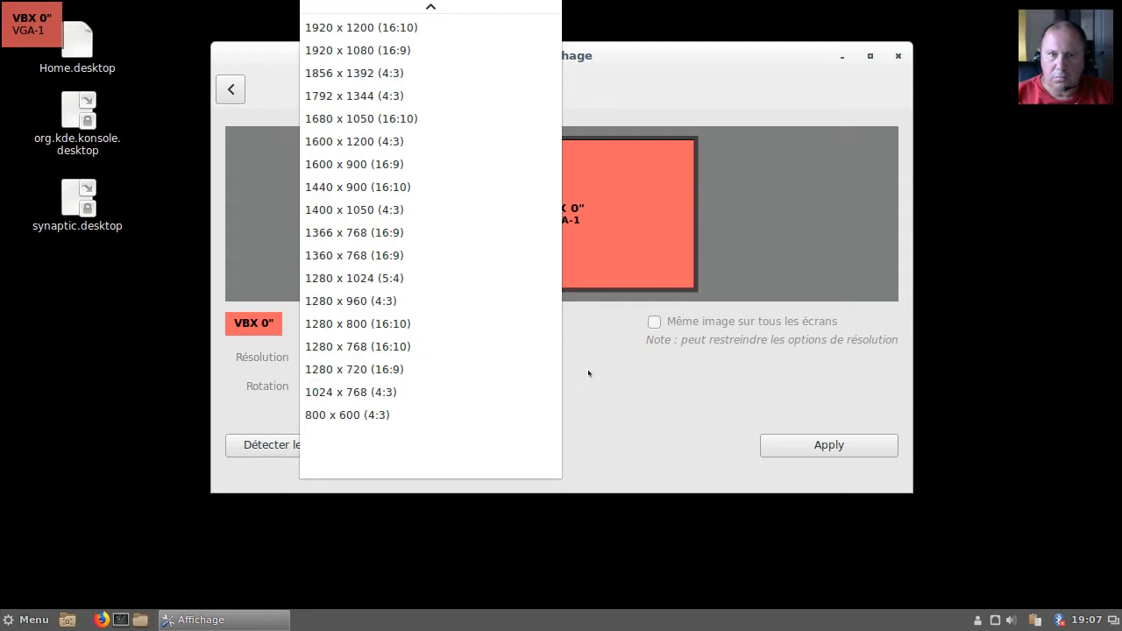
{"action": "left_click", "coordinate": [615, 386]}
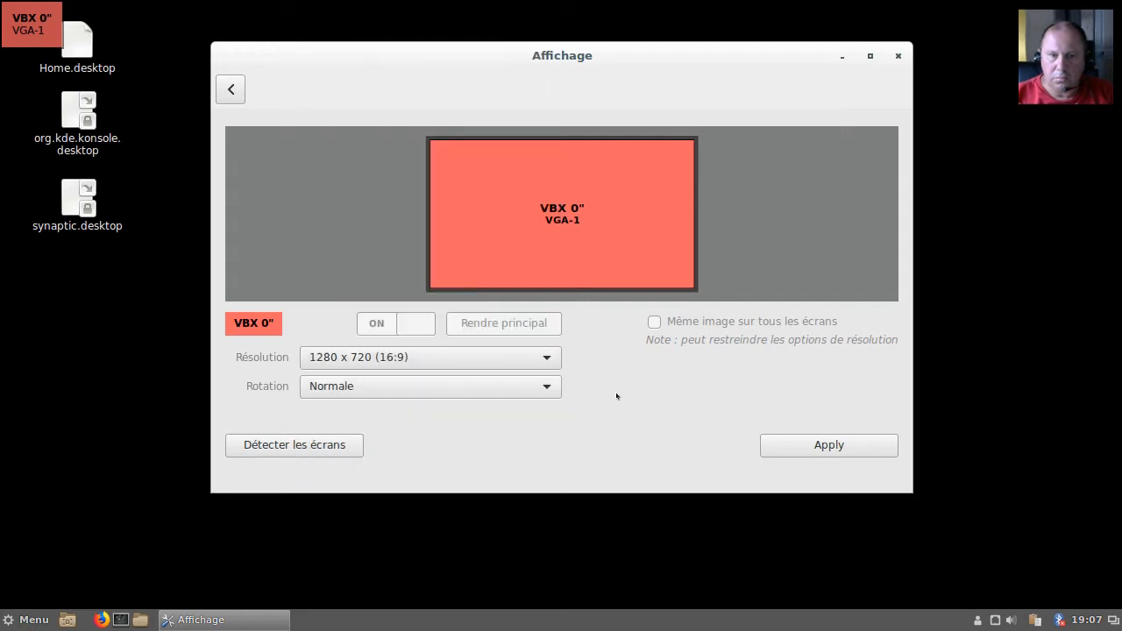
{"action": "left_click", "coordinate": [898, 56]}
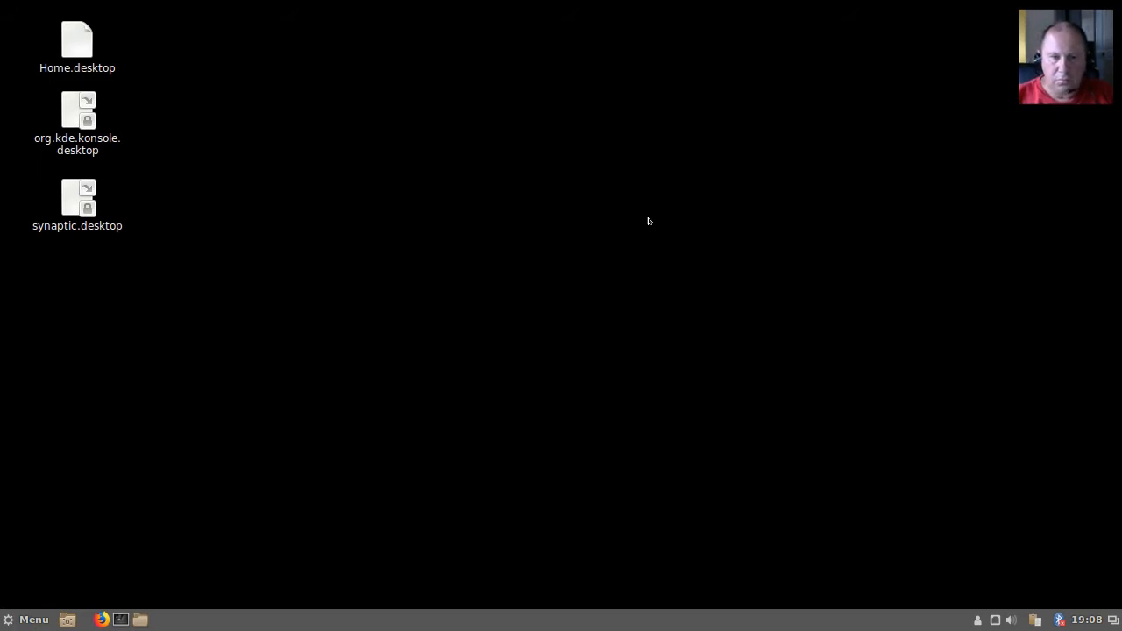
Log out of the Cinnamon session and confirm closing it.
{"action": "left_click", "coordinate": [26, 620]}
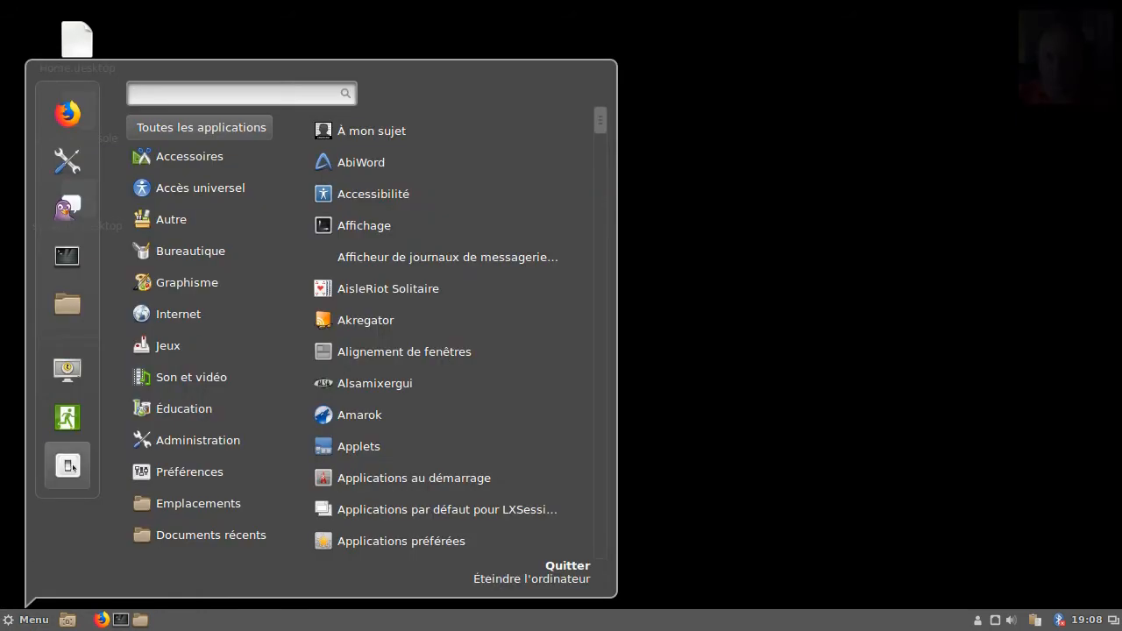
{"action": "left_click", "coordinate": [68, 419]}
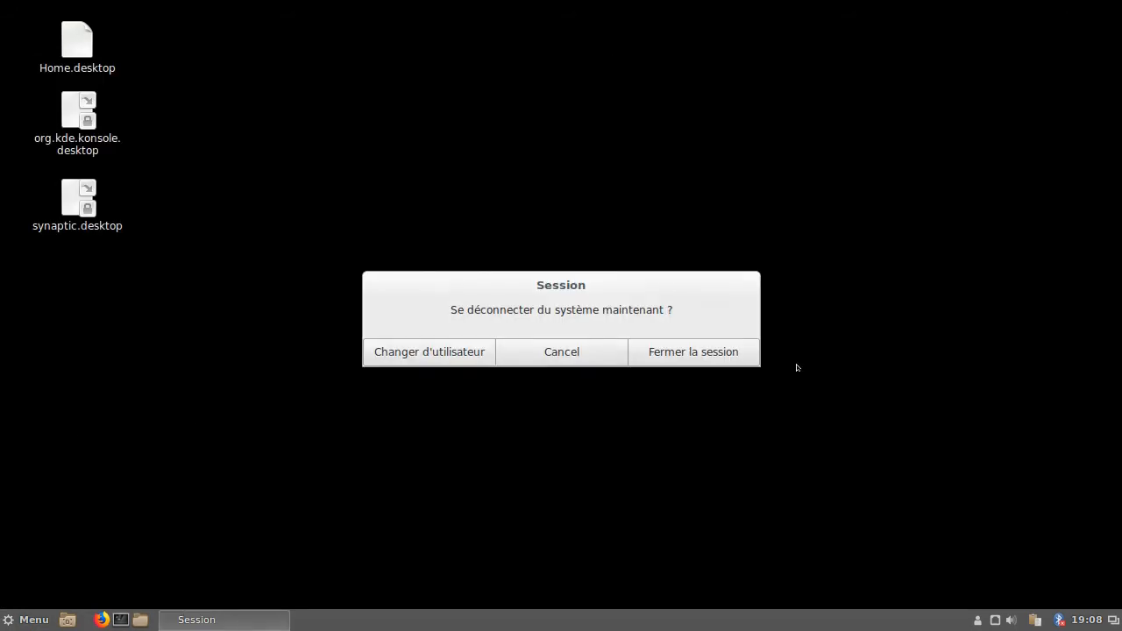
{"action": "left_click", "coordinate": [750, 361]}
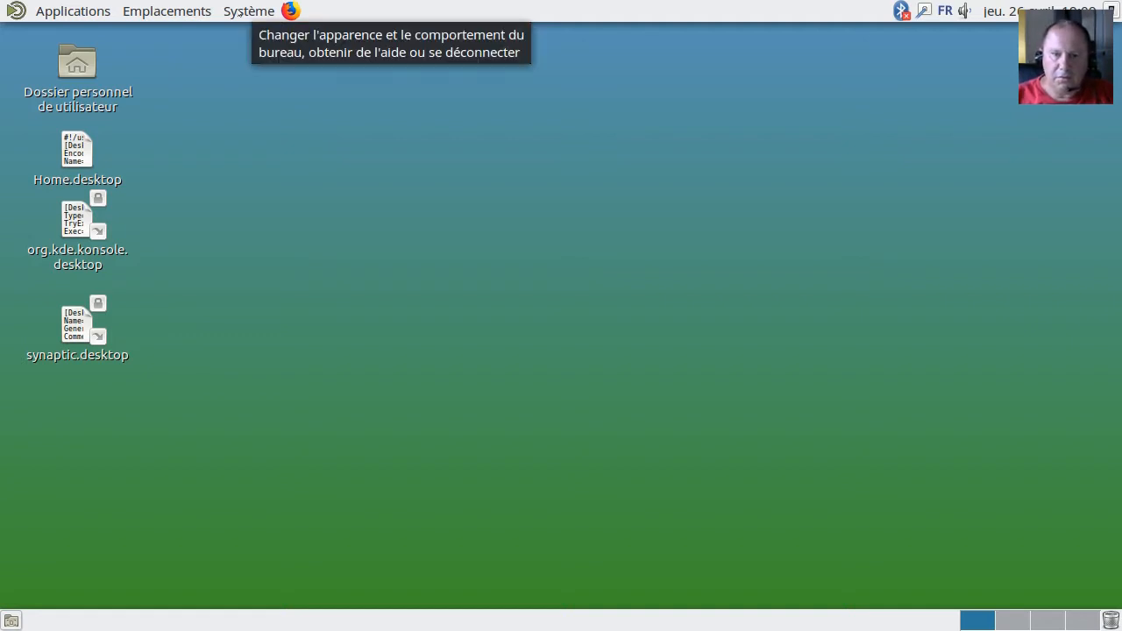
Open the Affichage preferences of the MATE desktop from its hardware settings.
{"action": "left_click", "coordinate": [239, 13]}
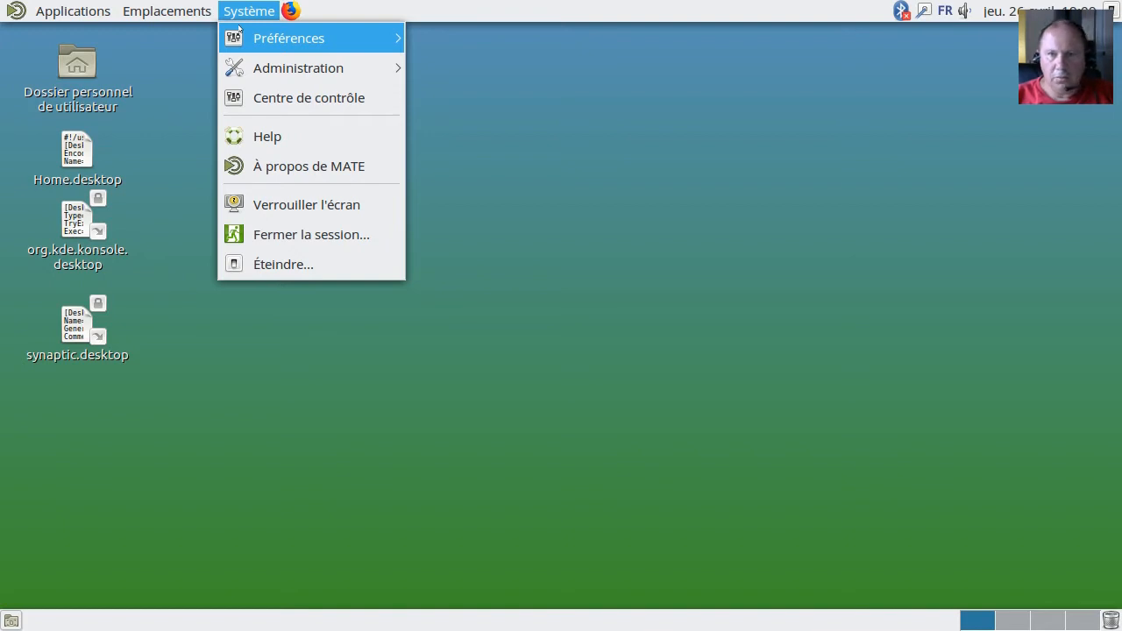
{"action": "mouse_move", "coordinate": [240, 29]}
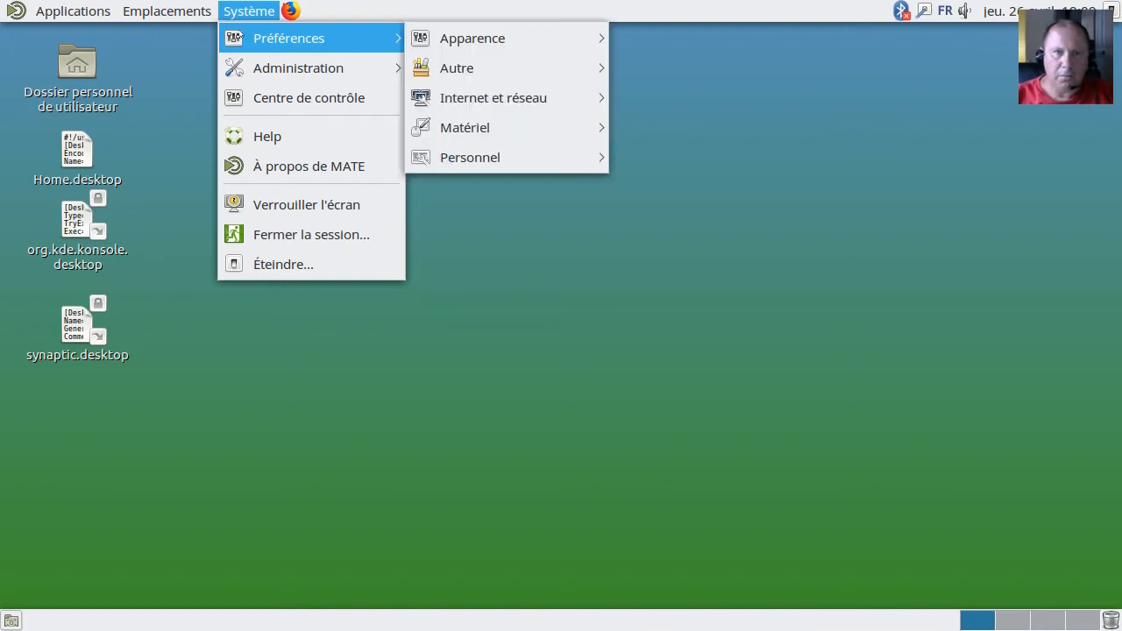
{"action": "mouse_move", "coordinate": [469, 138]}
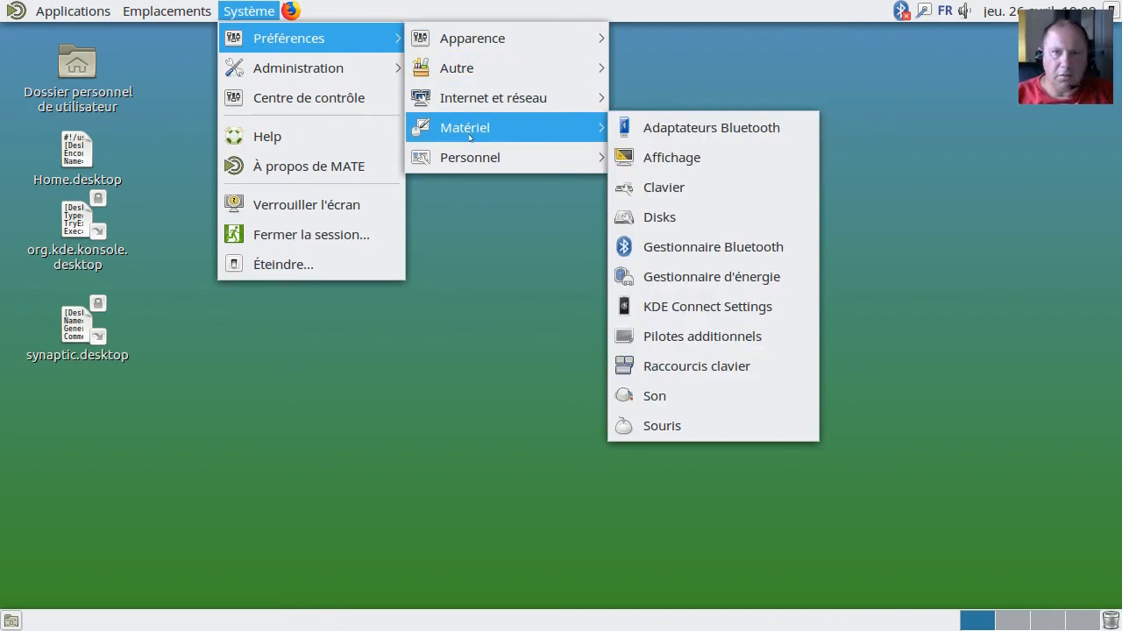
{"action": "left_click", "coordinate": [663, 160]}
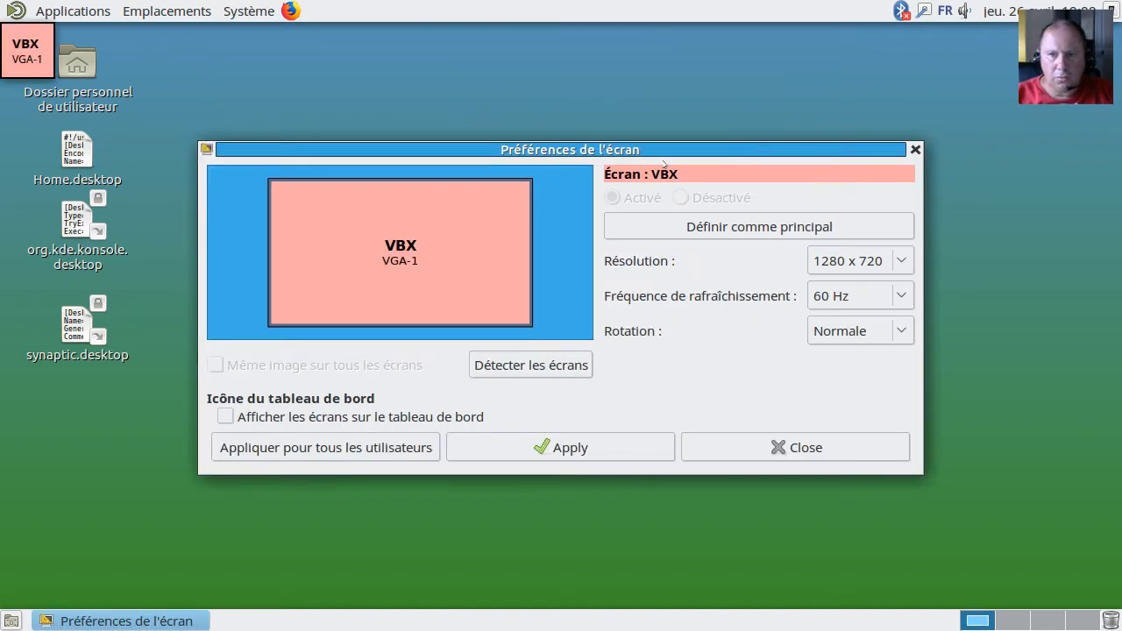
Select 640 x 480 as the VBX screen's resolution, but close the screen preferences without applying it.
{"action": "left_click", "coordinate": [866, 269]}
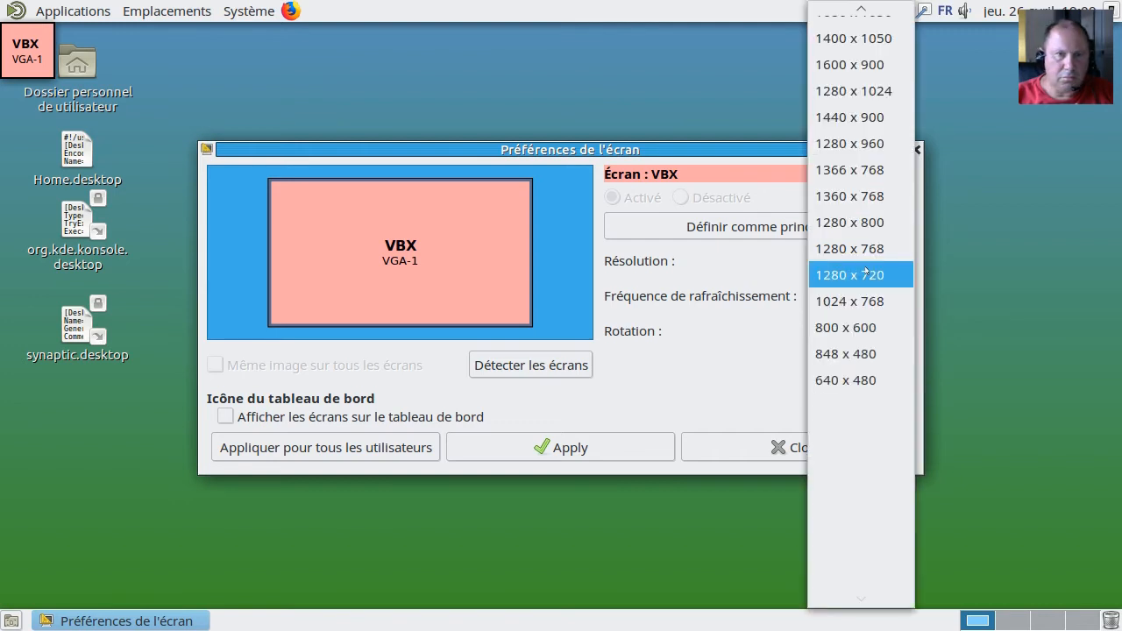
{"action": "left_click", "coordinate": [868, 379]}
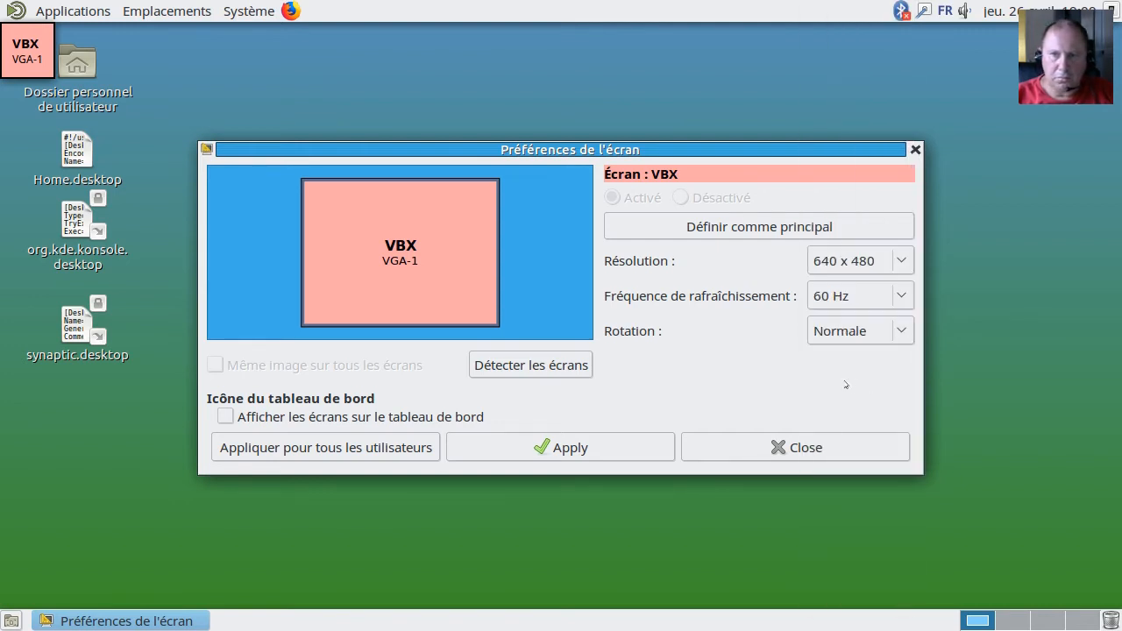
{"action": "left_click", "coordinate": [766, 448]}
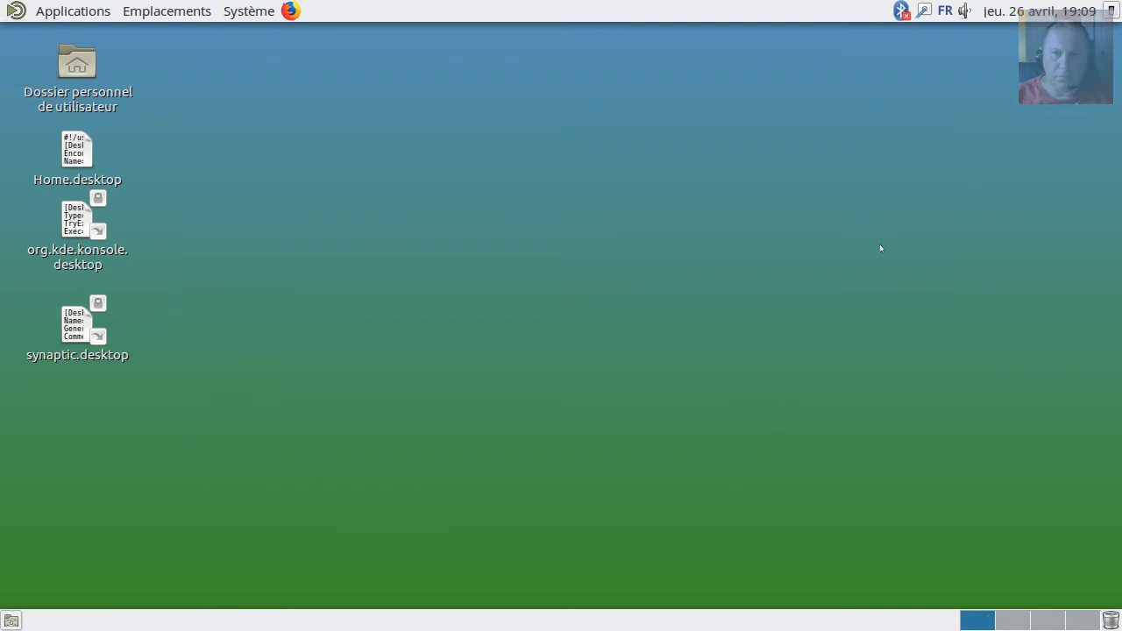
Leave the MATE session.
{"action": "left_click", "coordinate": [1109, 11]}
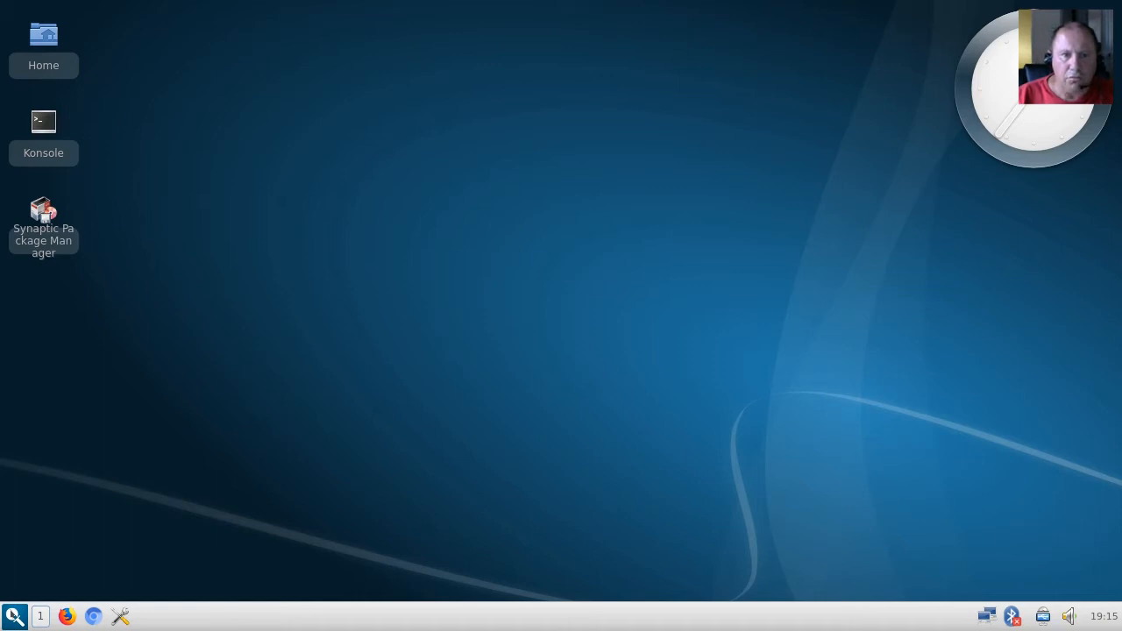
Open Paramètres de l'écran from the preferences of the current desktop.
{"action": "left_click", "coordinate": [14, 616]}
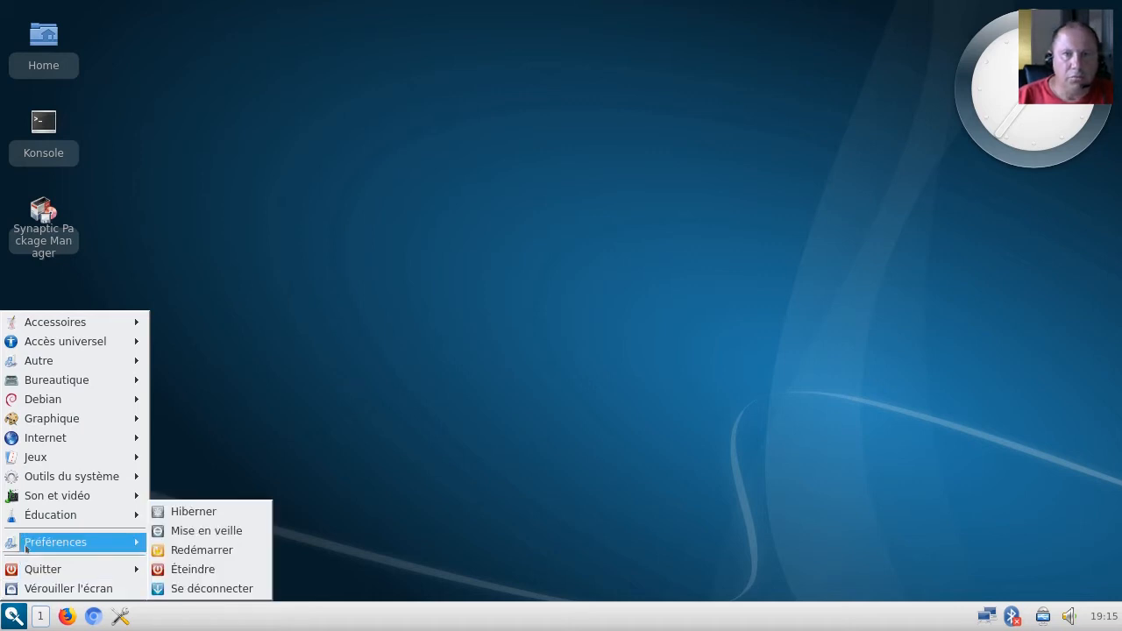
{"action": "mouse_move", "coordinate": [51, 543]}
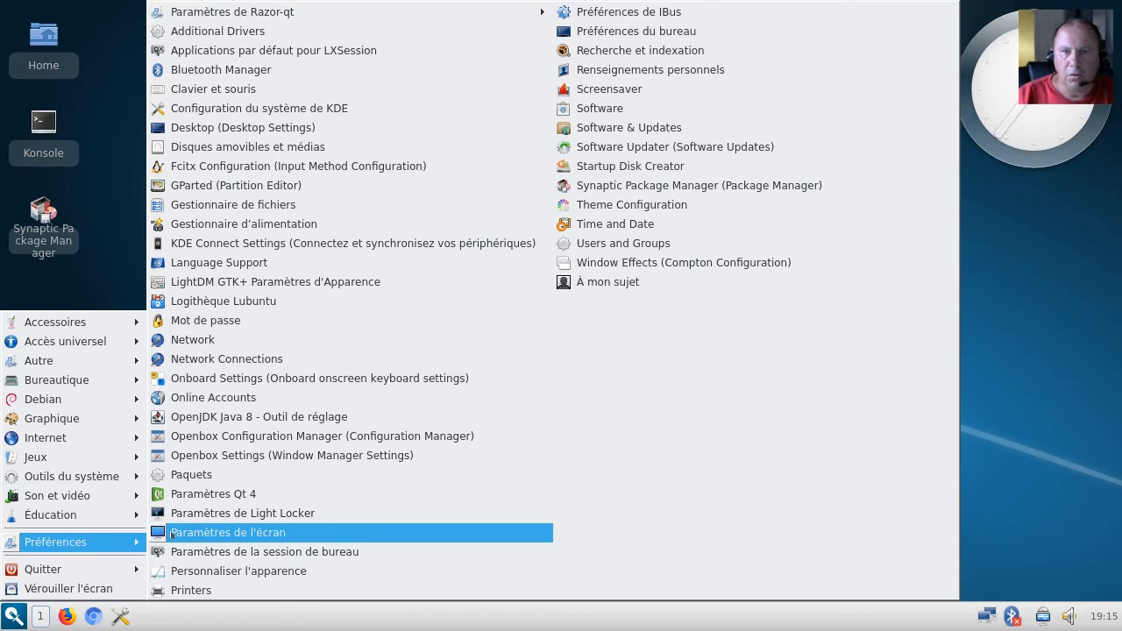
{"action": "left_click", "coordinate": [173, 533]}
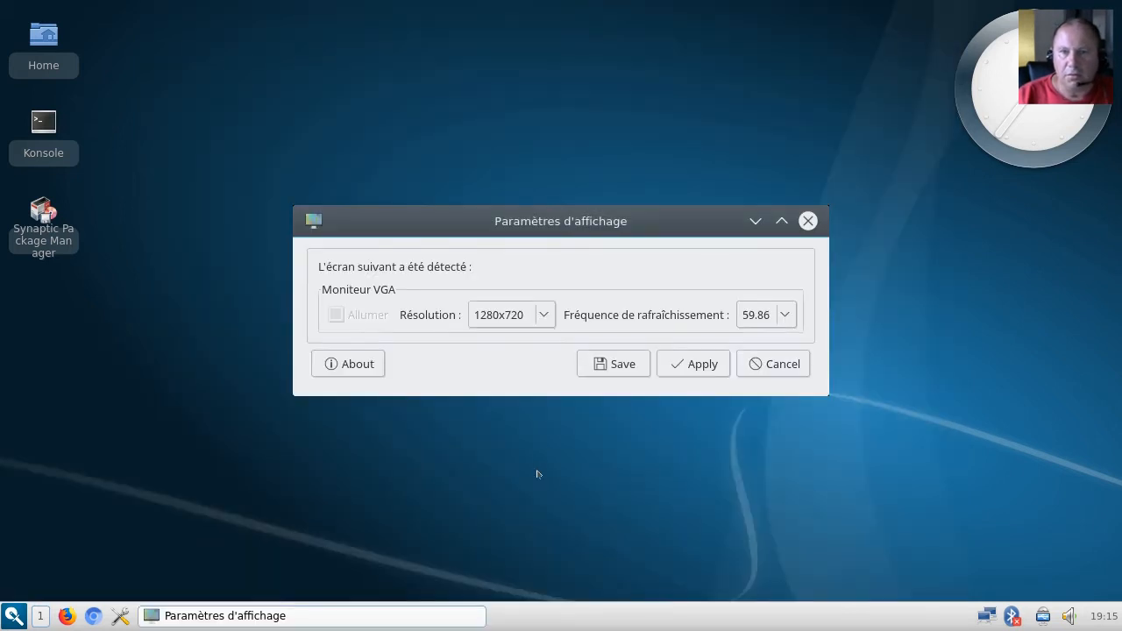
Examine the resolutions offered for the VGA monitor and cancel the display settings without changing anything.
{"action": "left_click", "coordinate": [513, 312]}
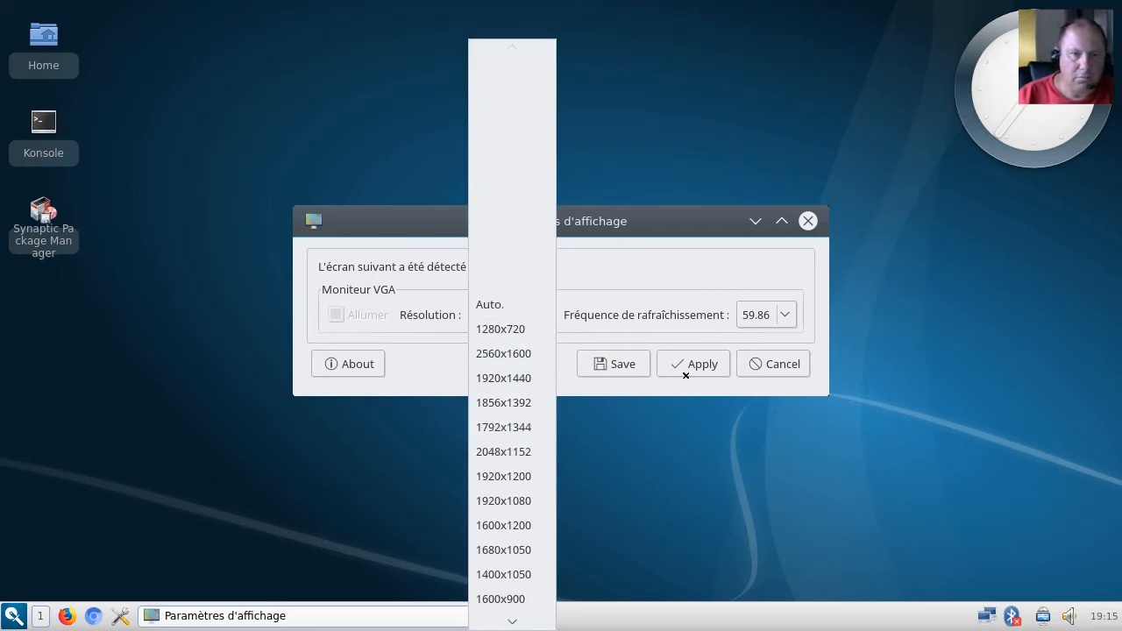
{"action": "left_click", "coordinate": [790, 369]}
{"action": "left_click", "coordinate": [790, 366]}
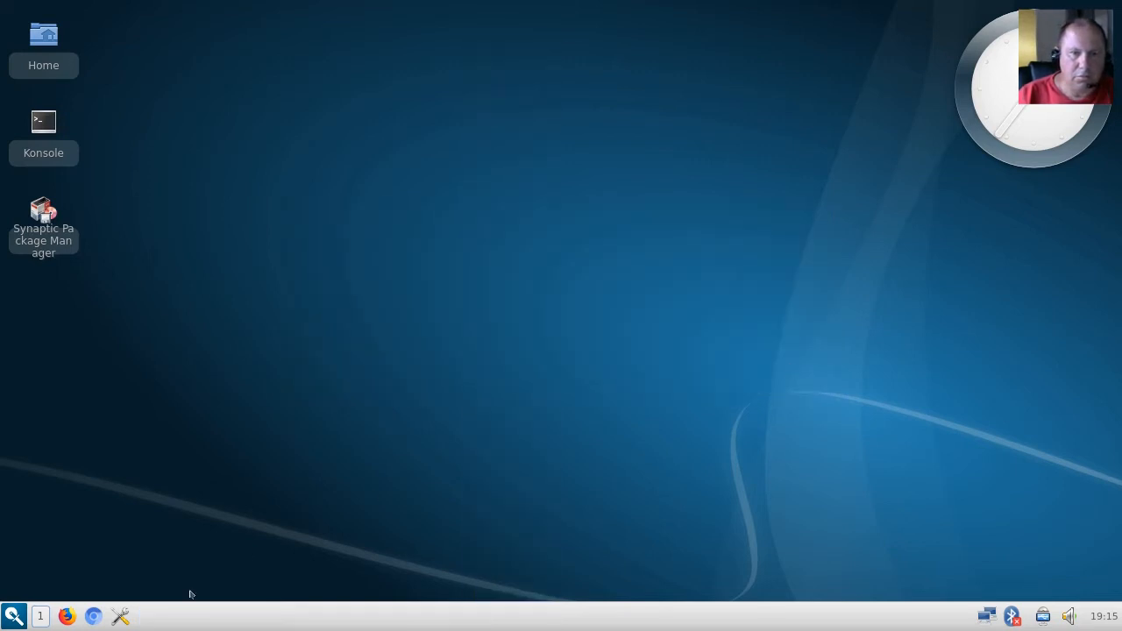
Log out of the current desktop session and confirm leaving it.
{"action": "left_click", "coordinate": [10, 615]}
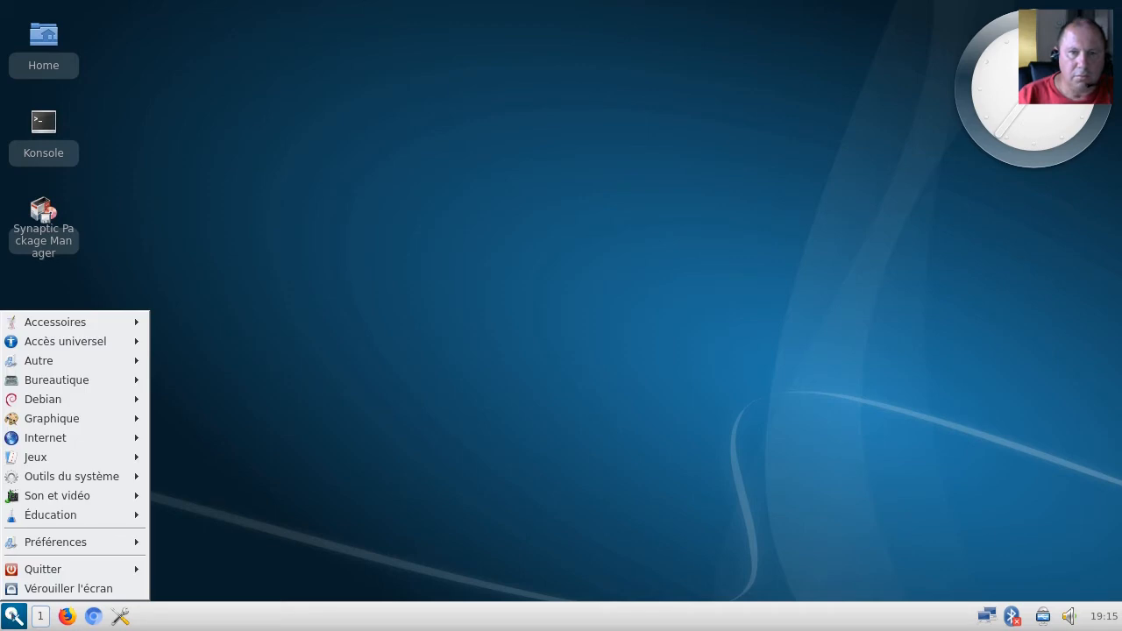
{"action": "mouse_move", "coordinate": [42, 571]}
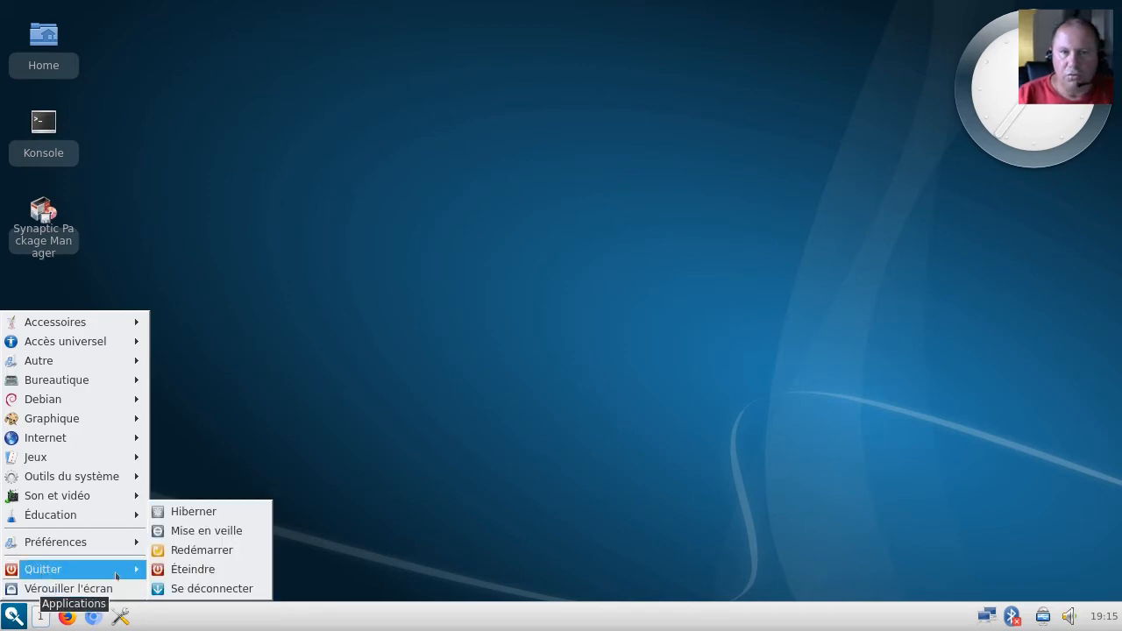
{"action": "left_click", "coordinate": [186, 586]}
{"action": "left_click", "coordinate": [659, 366]}
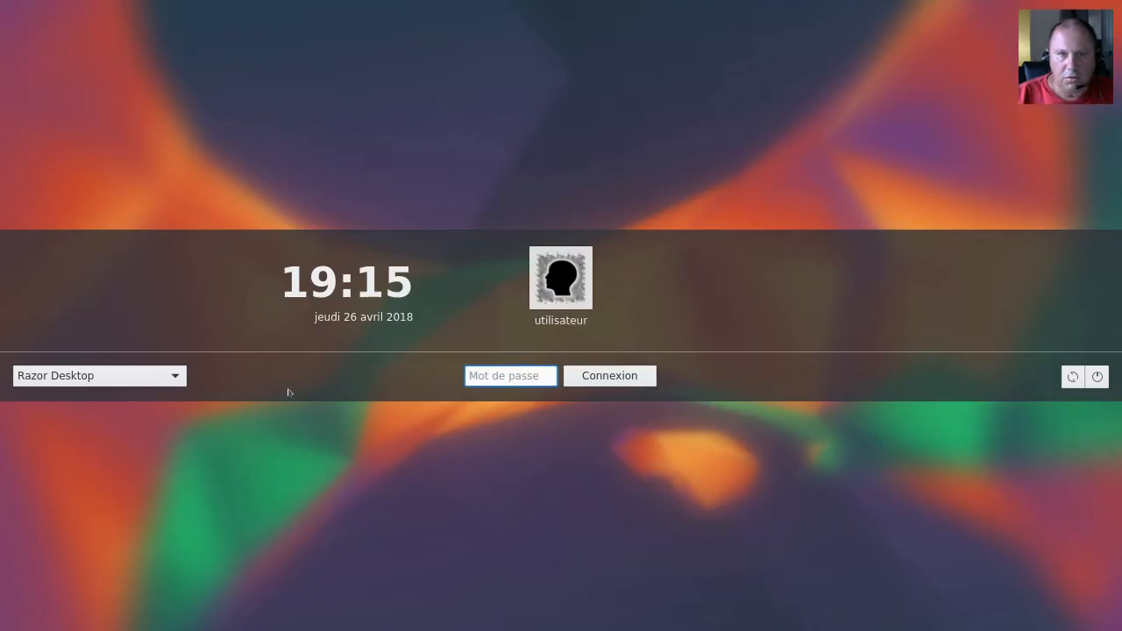
Choose the Blackbox session on the login screen, enter the account password and log in.
{"action": "left_click", "coordinate": [91, 375]}
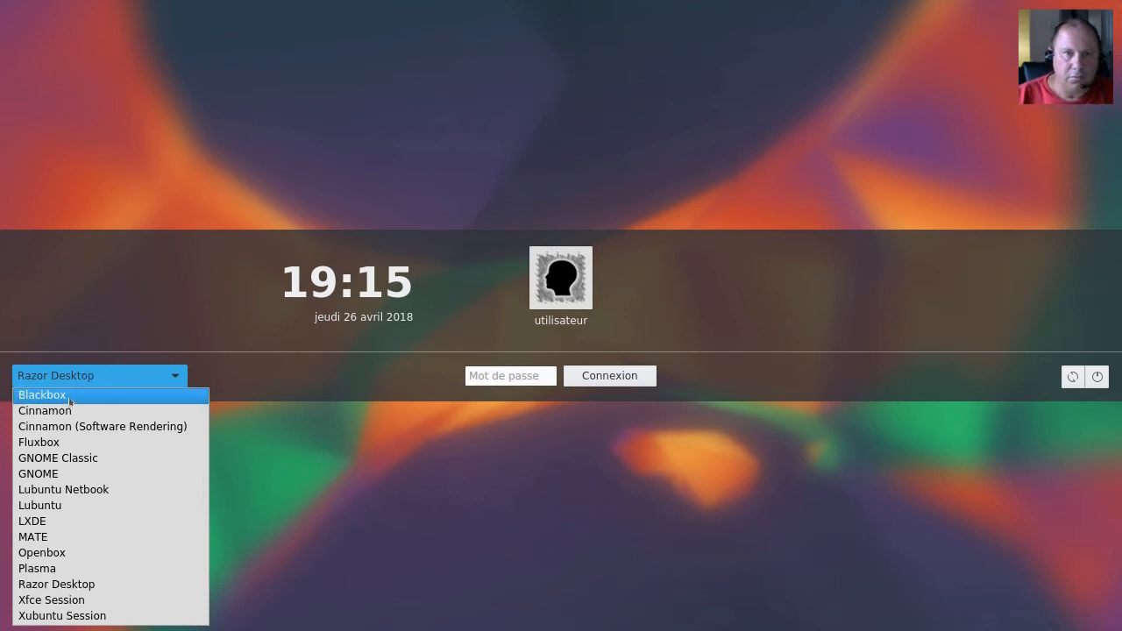
{"action": "left_click", "coordinate": [70, 396]}
{"action": "left_click", "coordinate": [516, 368]}
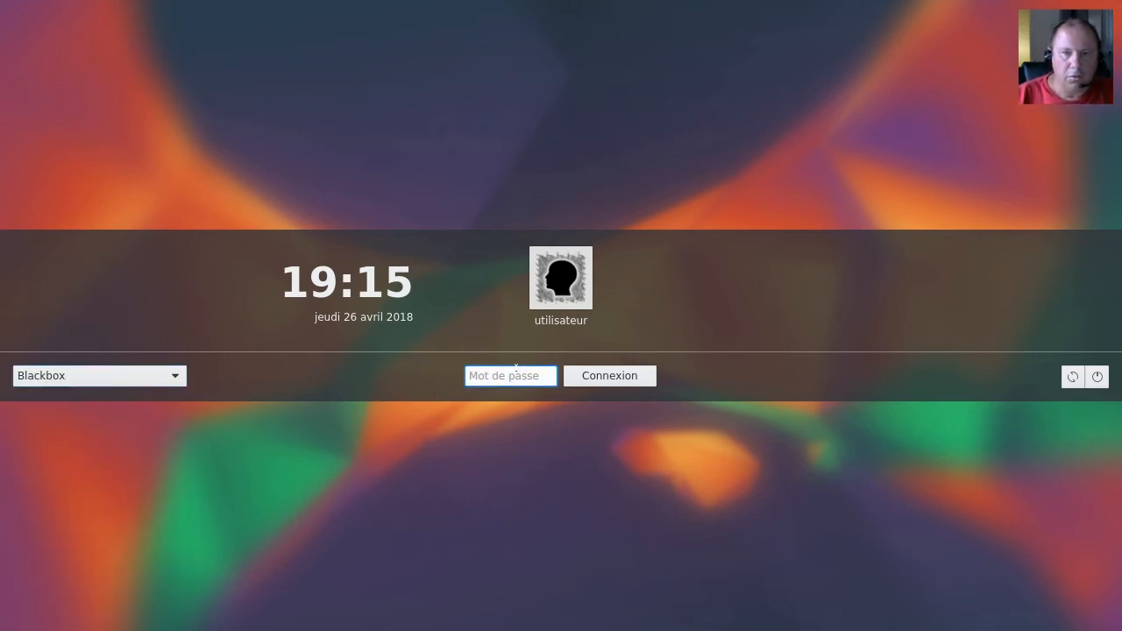
{"action": "type", "text": "*****"}
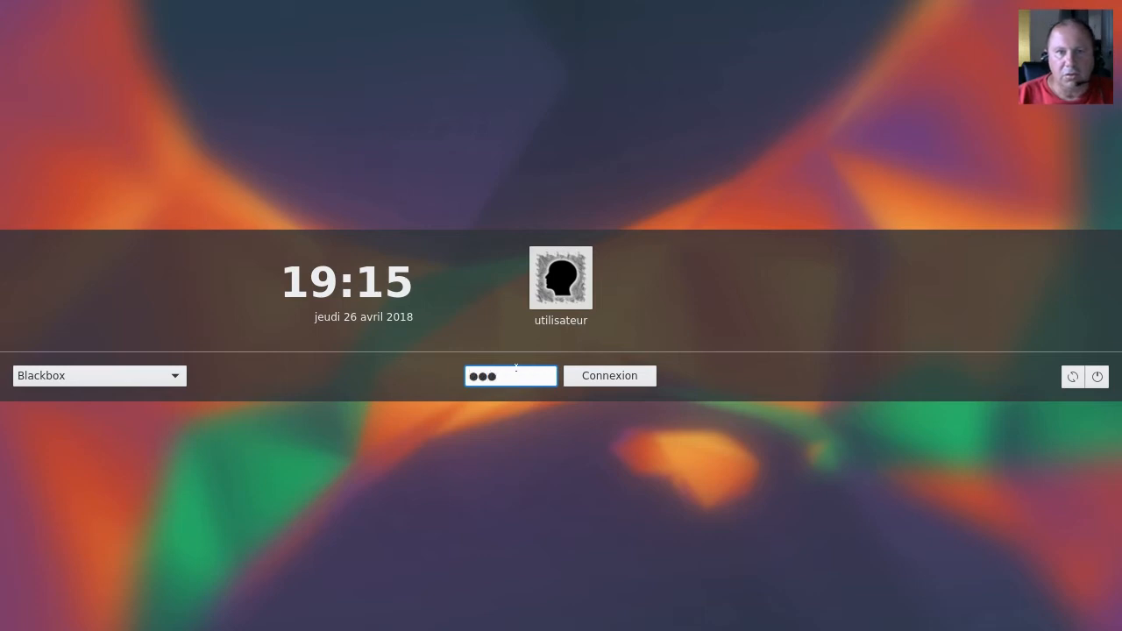
{"action": "type", "text": "*"}
{"action": "key", "text": "Return"}
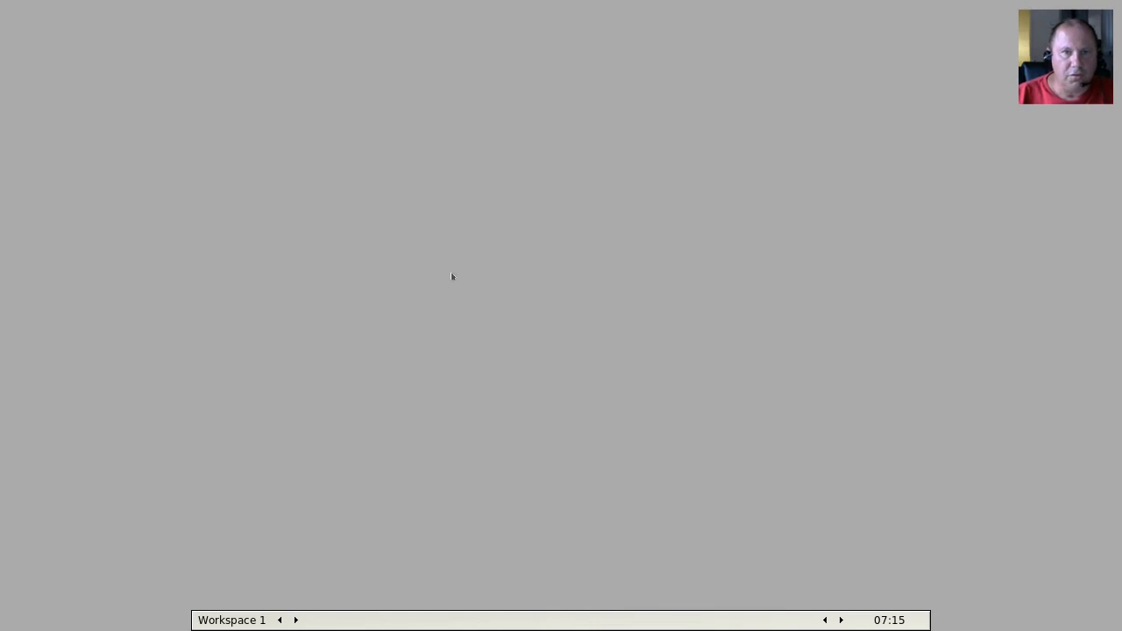
Launch the Cinnamon Control Center from Blackbox's system administration applications.
{"action": "right_click", "coordinate": [419, 247]}
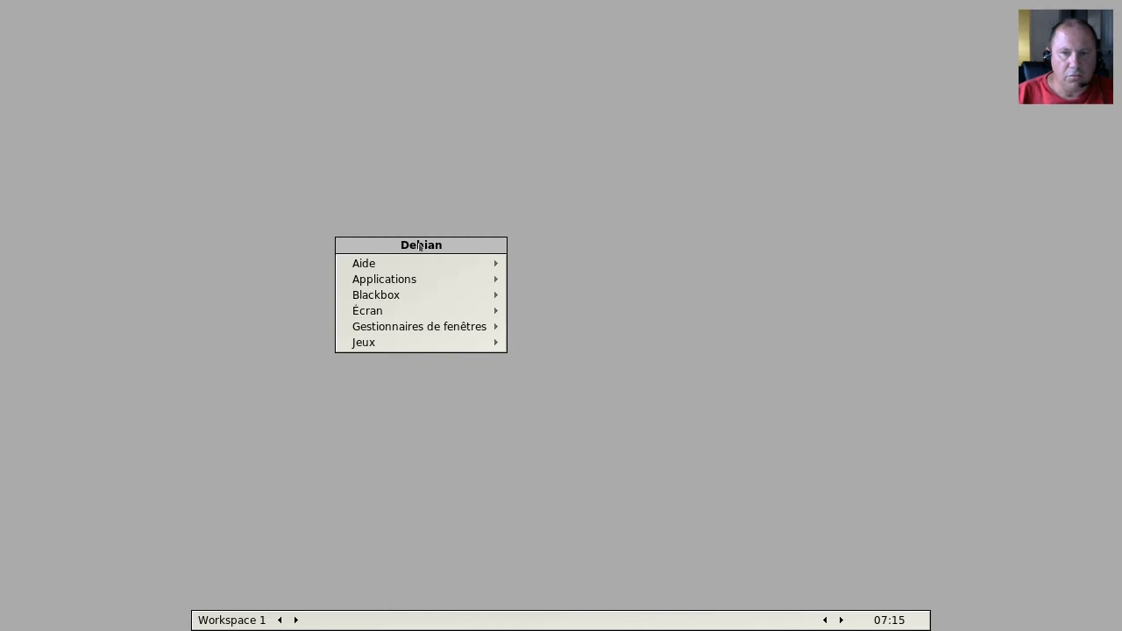
{"action": "mouse_move", "coordinate": [399, 281]}
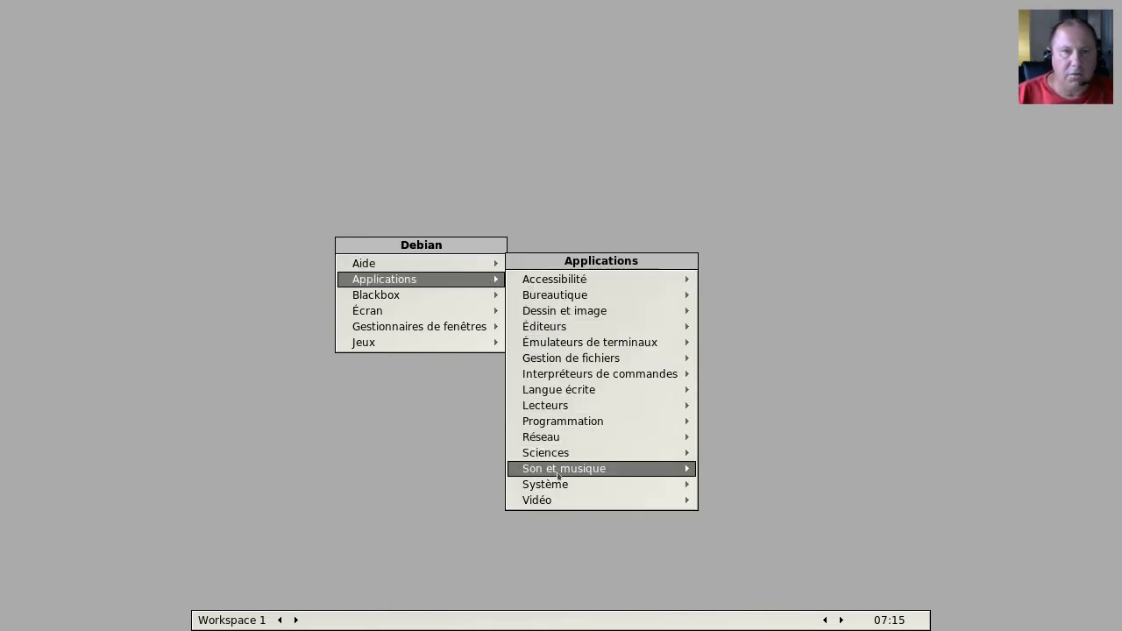
{"action": "mouse_move", "coordinate": [564, 486]}
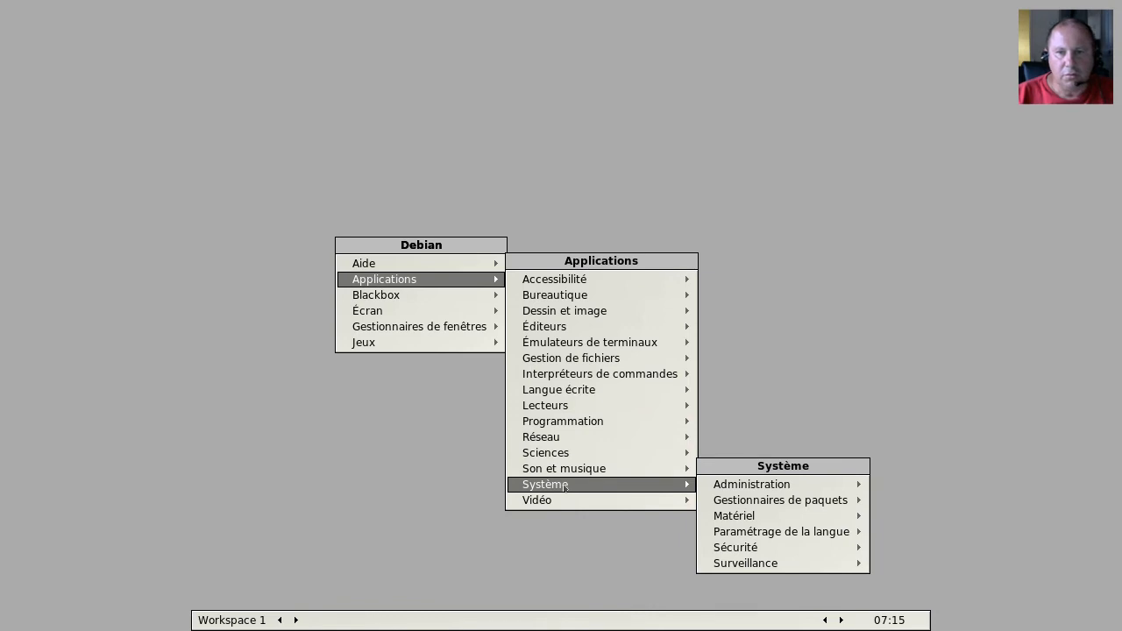
{"action": "mouse_move", "coordinate": [747, 483]}
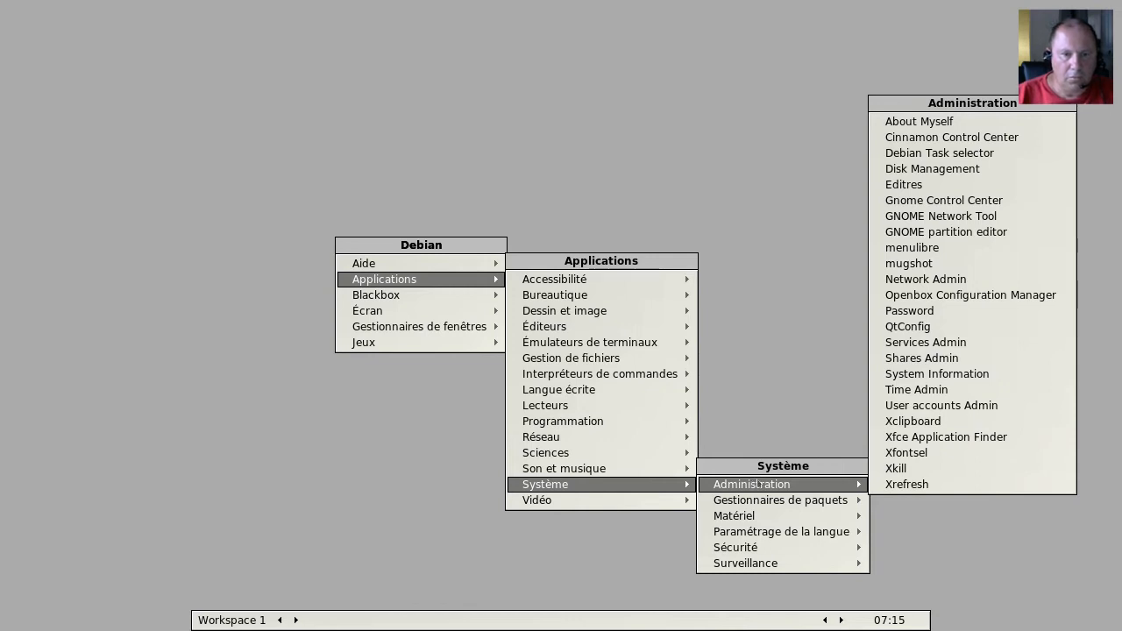
{"action": "left_click", "coordinate": [925, 138]}
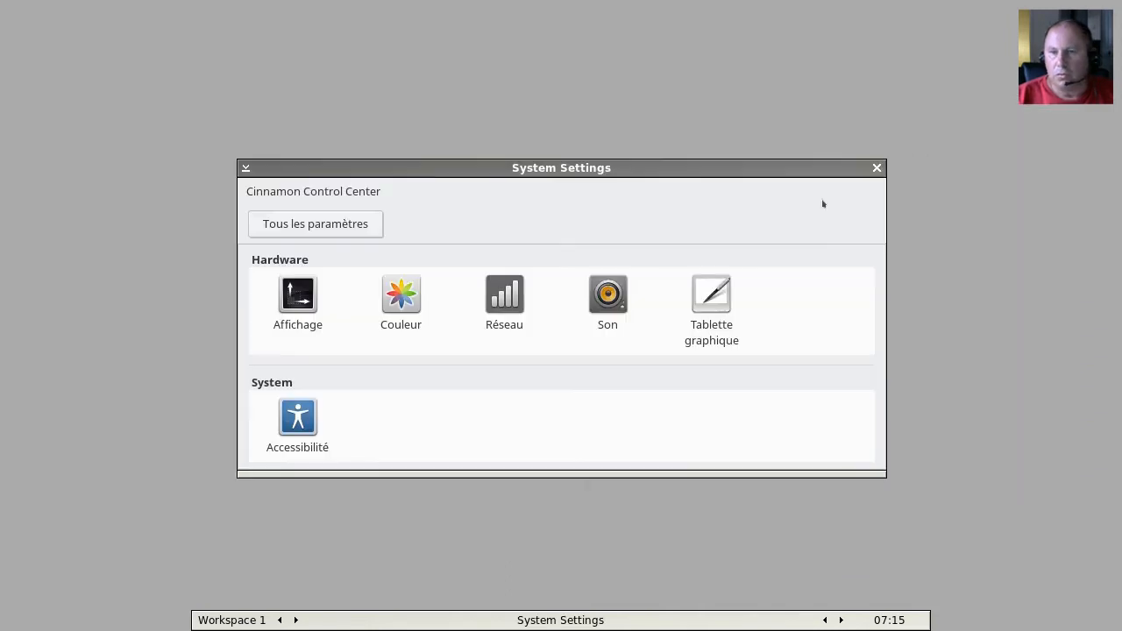
Open the Affichage settings, move the window up to view the resolution options in full, and close it.
{"action": "left_click", "coordinate": [290, 301]}
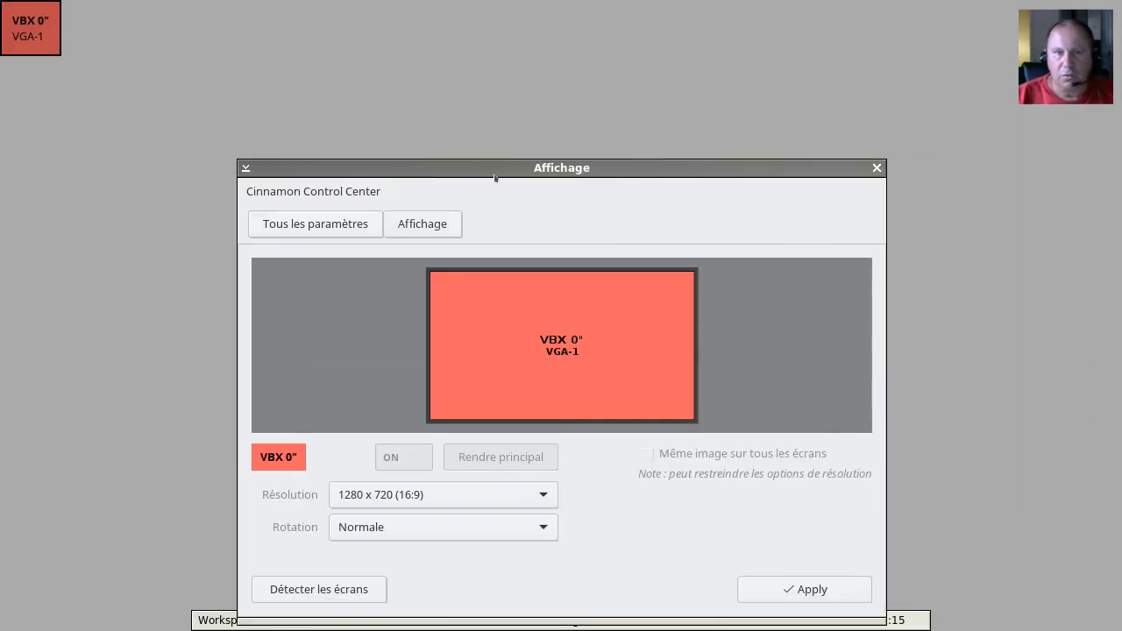
{"action": "left_click_drag", "start_coordinate": [496, 167], "coordinate": [526, 107]}
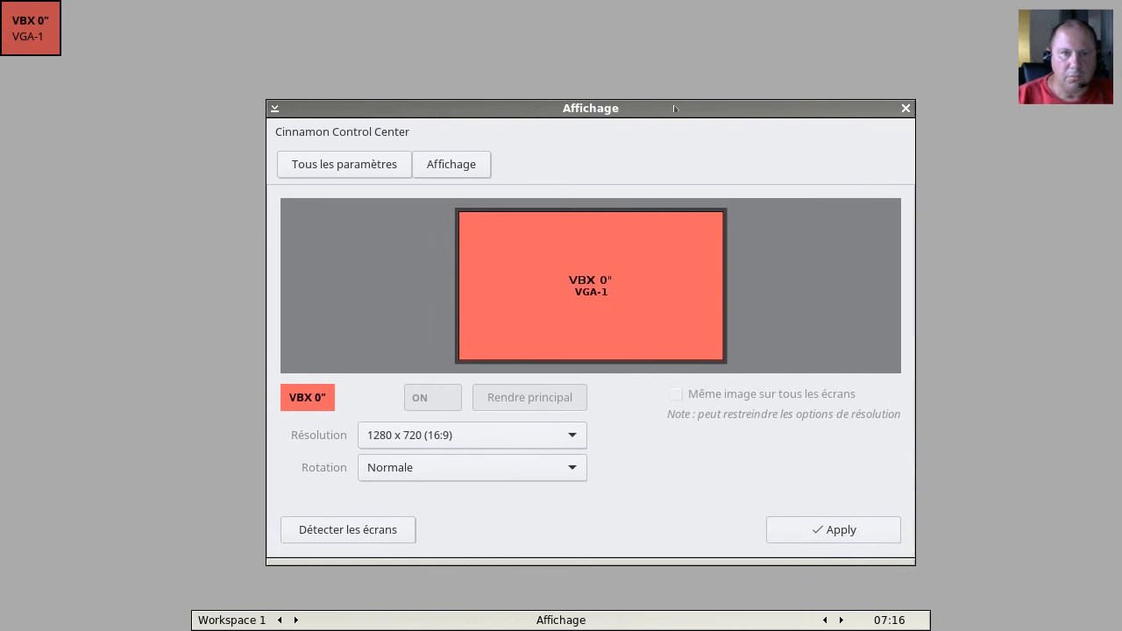
{"action": "left_click", "coordinate": [906, 108]}
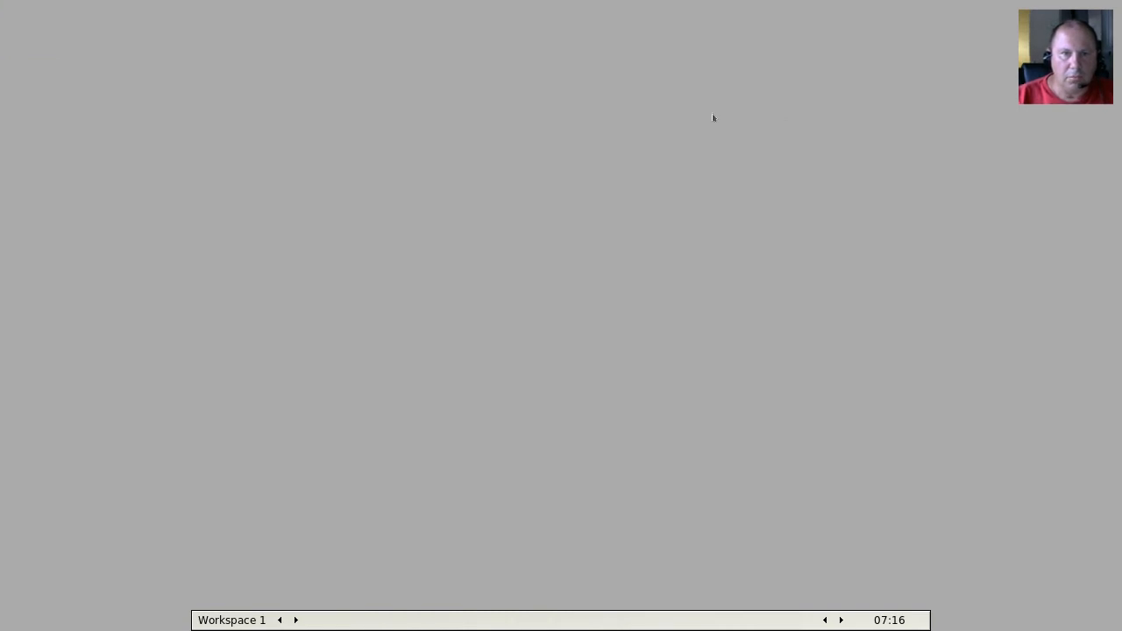
Exit the Blackbox session.
{"action": "right_click", "coordinate": [582, 120]}
{"action": "right_click", "coordinate": [582, 120]}
{"action": "right_click", "coordinate": [582, 120]}
{"action": "right_click", "coordinate": [582, 120]}
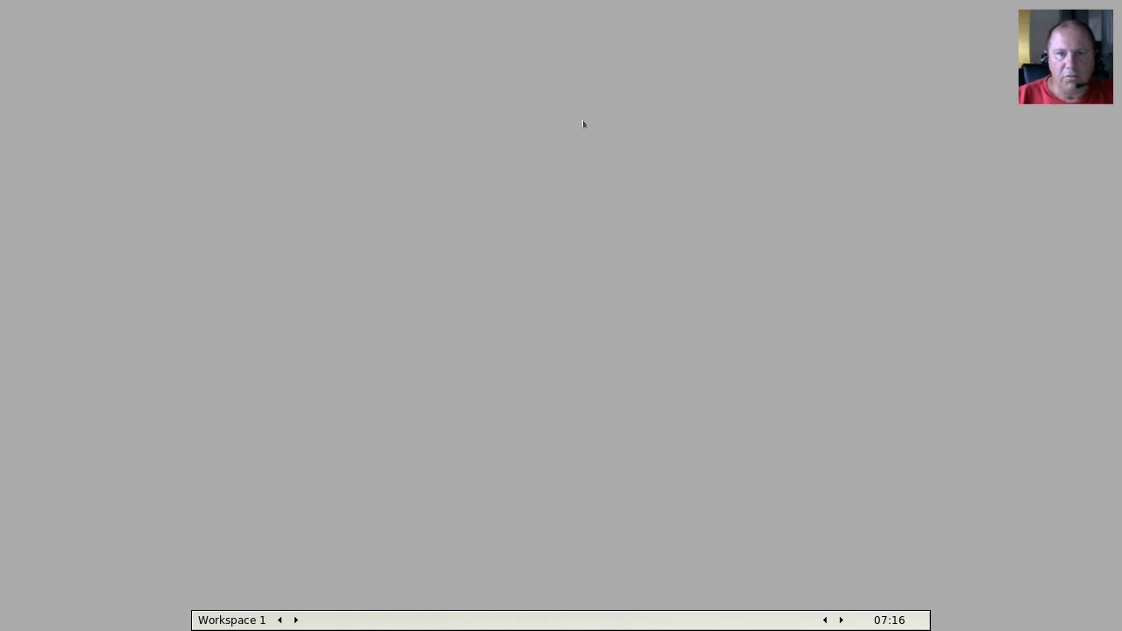
{"action": "right_click", "coordinate": [582, 123]}
{"action": "mouse_move", "coordinate": [583, 156]}
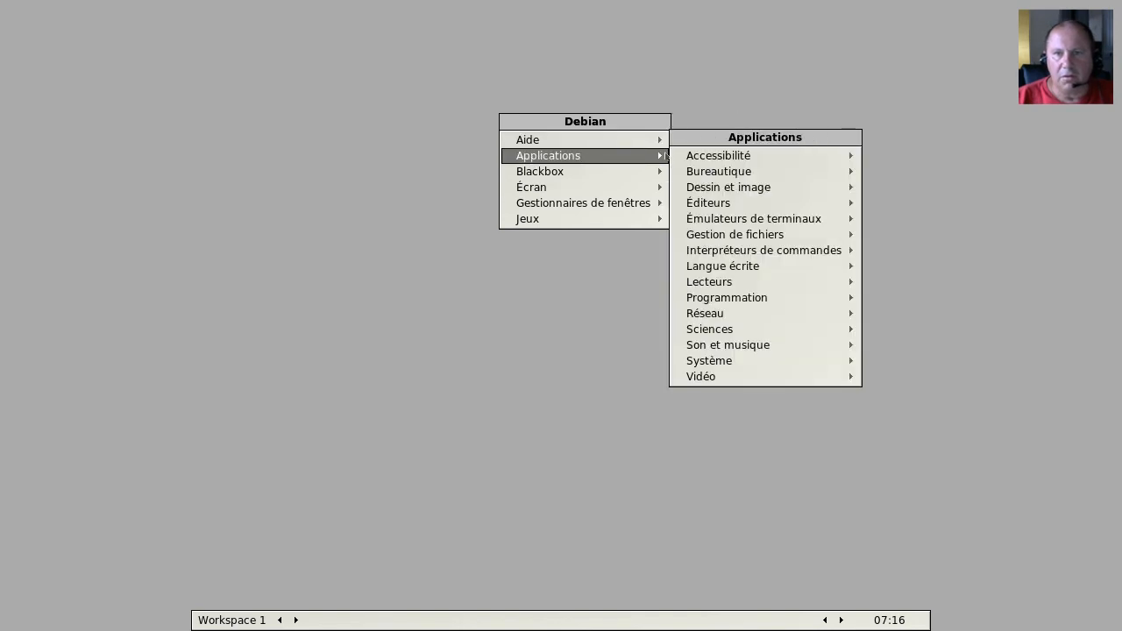
{"action": "mouse_move", "coordinate": [662, 173]}
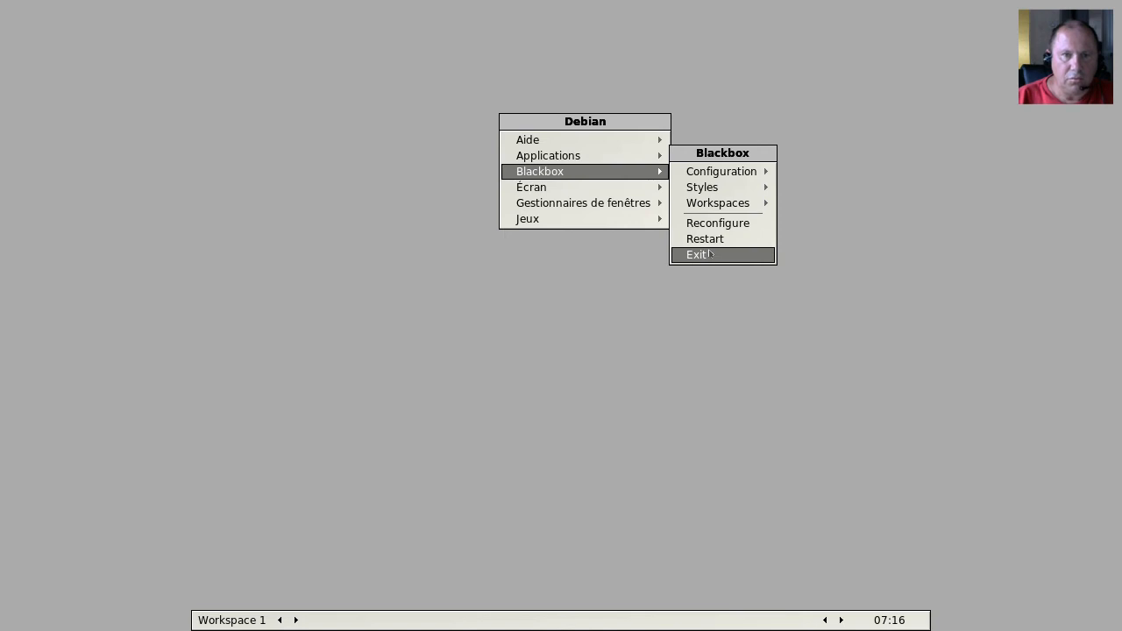
{"action": "left_click", "coordinate": [709, 254]}
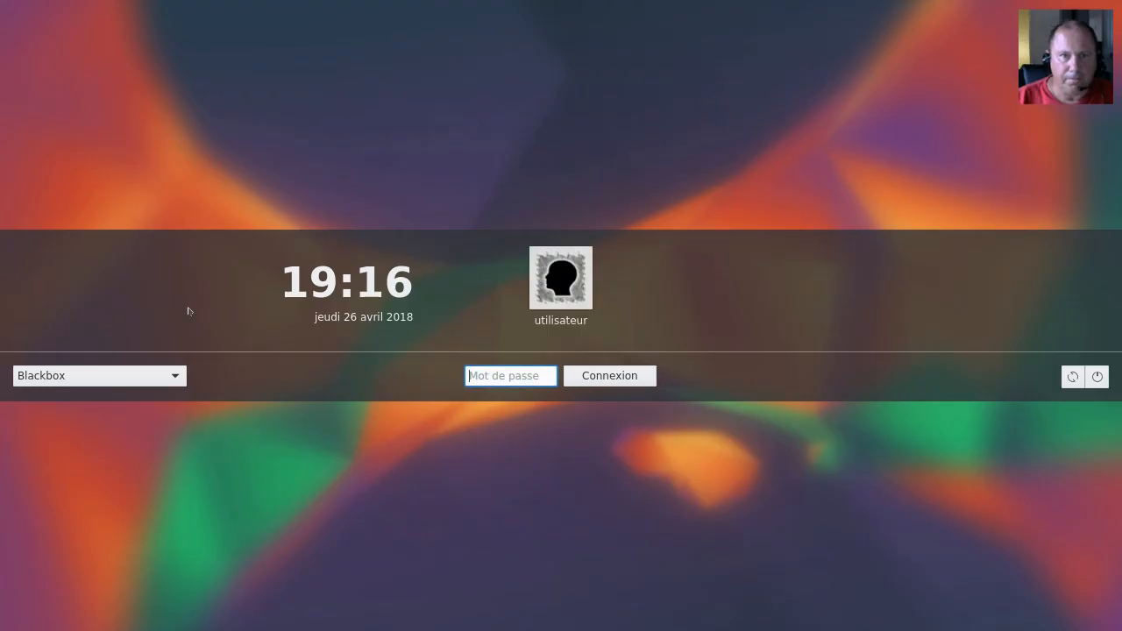
Choose the Fluxbox session on the login screen, enter the account password and log in.
{"action": "left_click", "coordinate": [92, 375]}
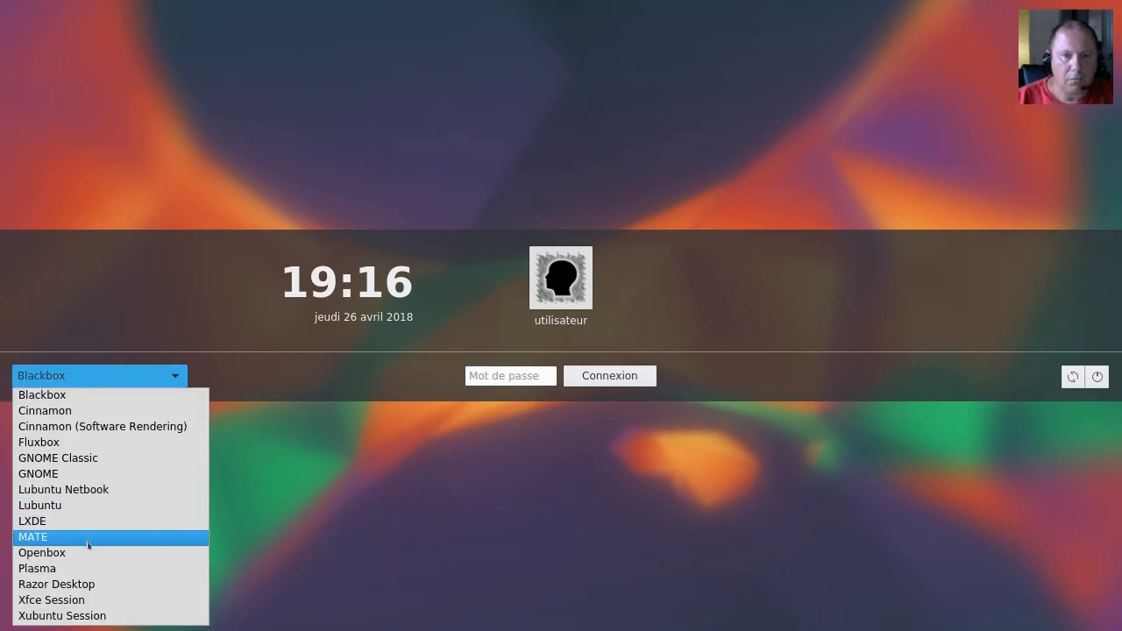
{"action": "left_click", "coordinate": [78, 443]}
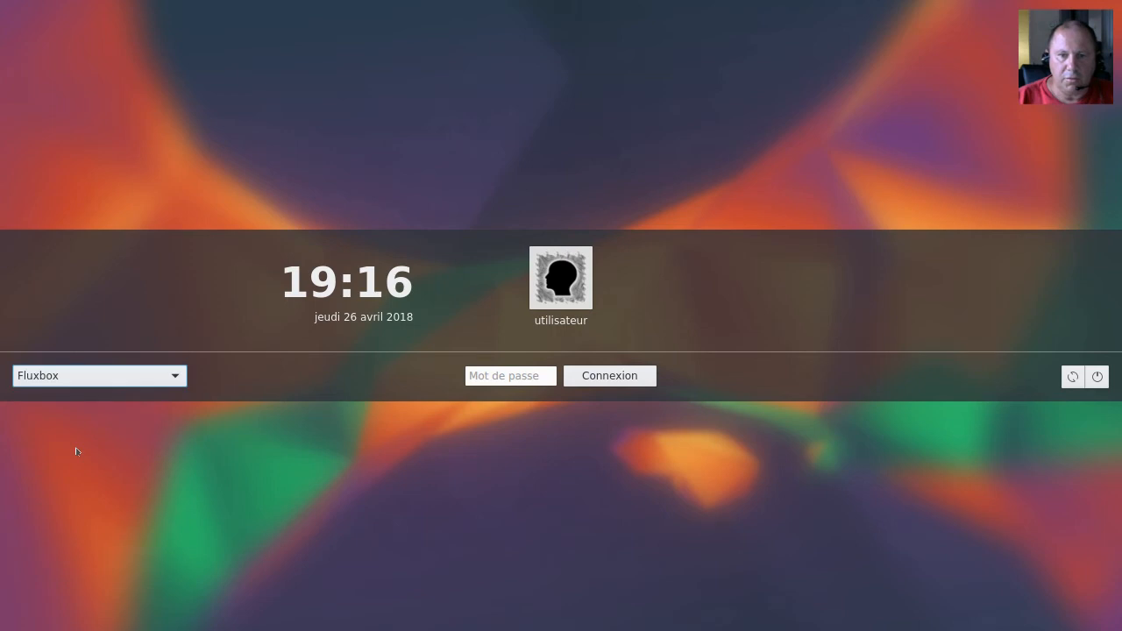
{"action": "left_click", "coordinate": [496, 375]}
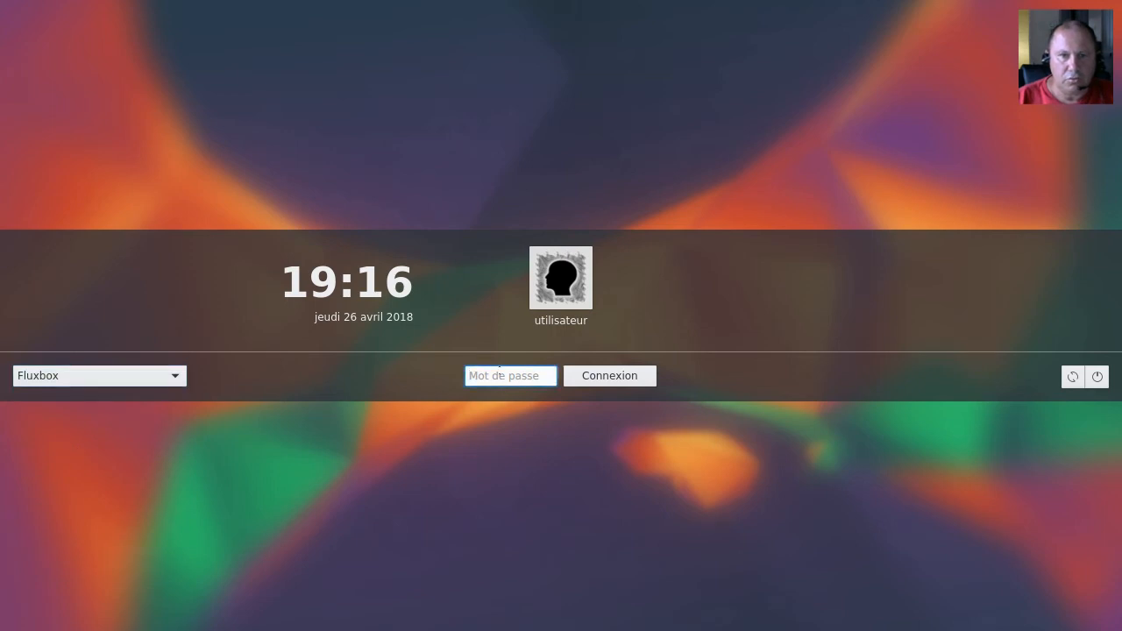
{"action": "type", "text": "******"}
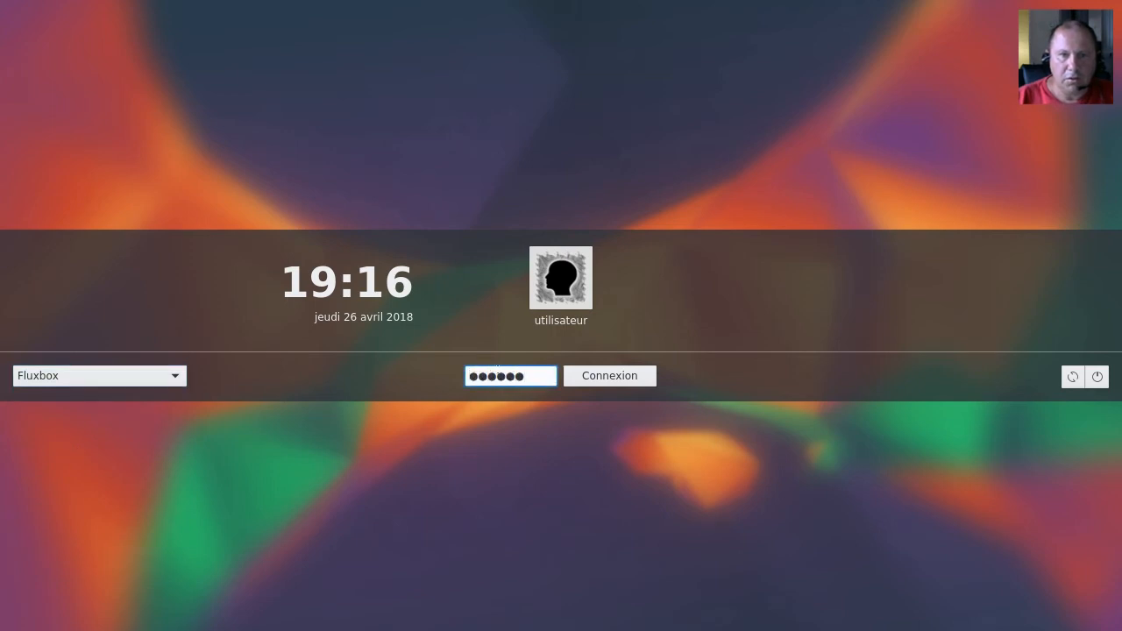
{"action": "key", "text": "Return"}
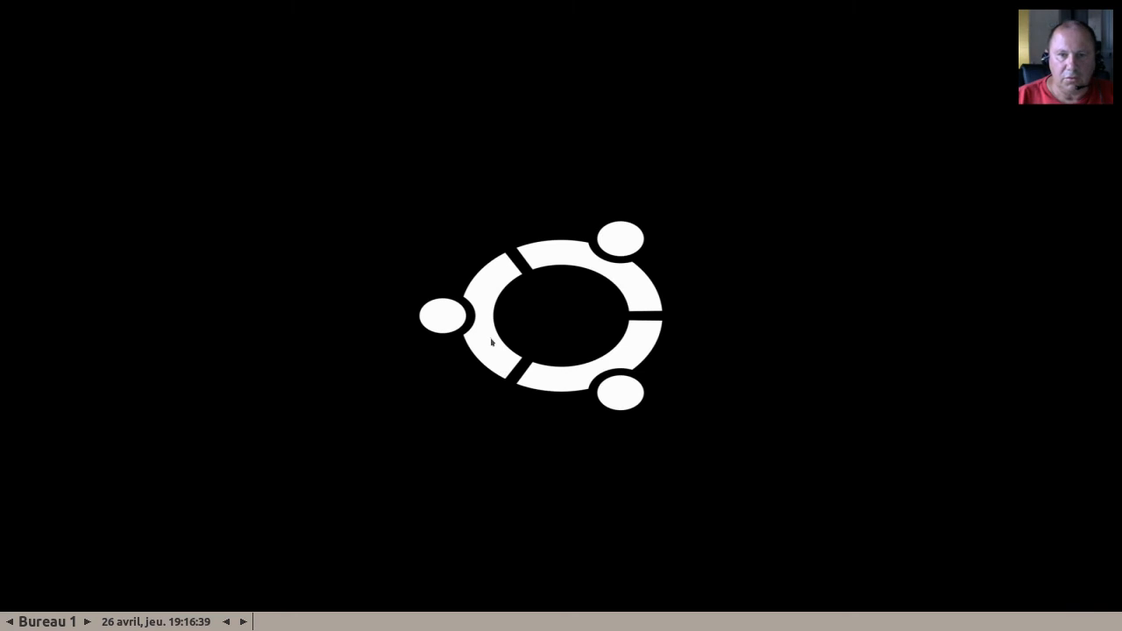
Launch the Cinnamon Control Center from Fluxbox's system administration applications and open its Affichage settings.
{"action": "right_click", "coordinate": [482, 154]}
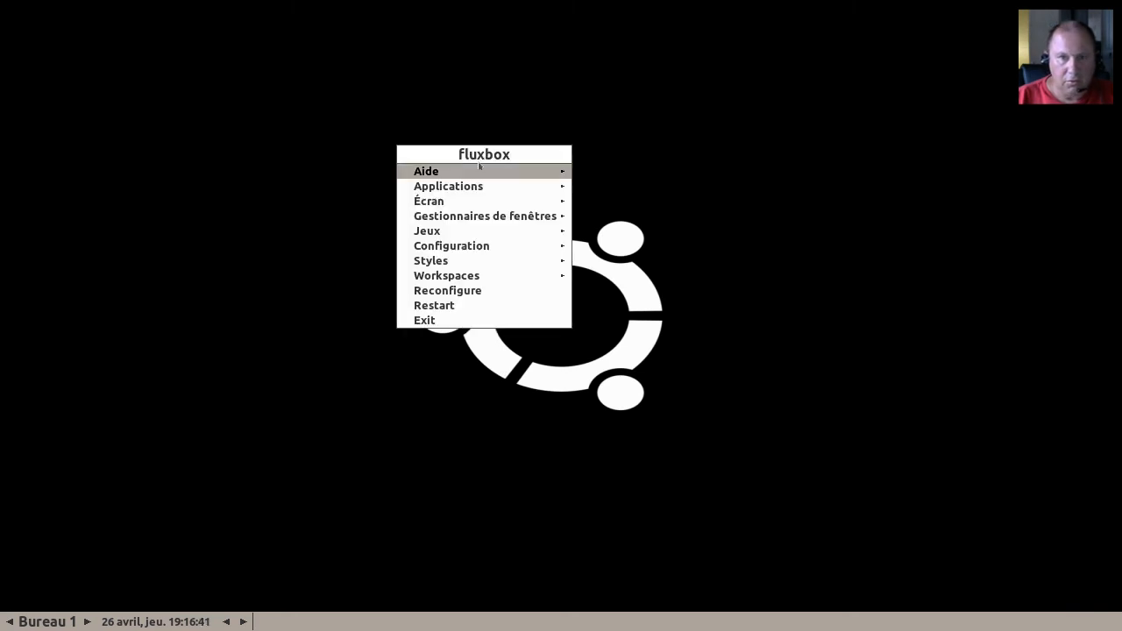
{"action": "mouse_move", "coordinate": [481, 184]}
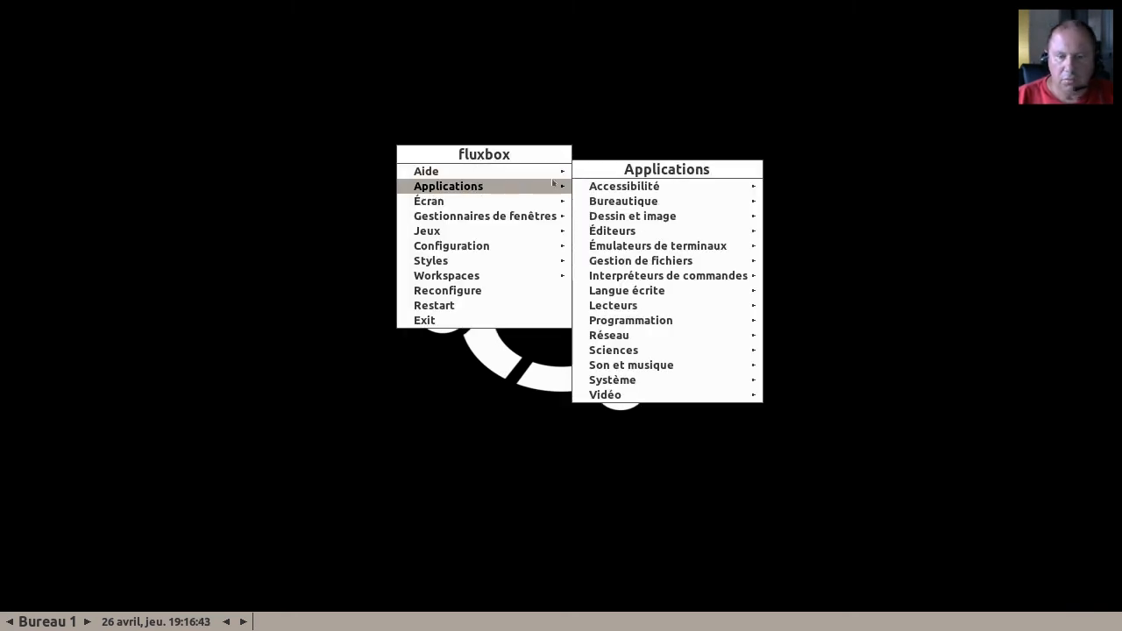
{"action": "mouse_move", "coordinate": [630, 386]}
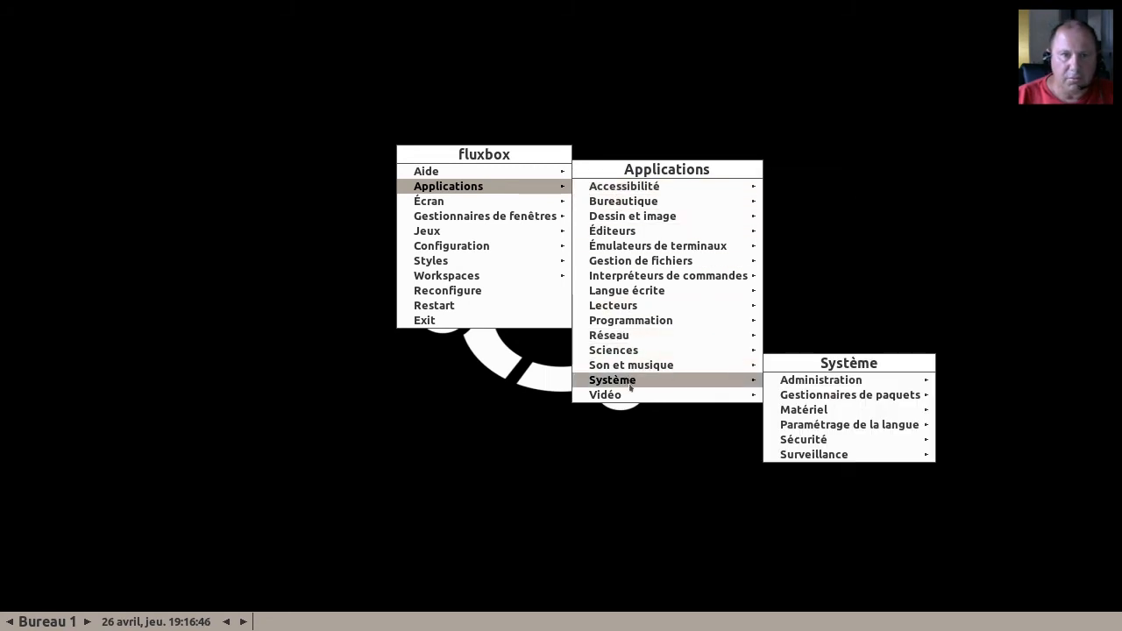
{"action": "mouse_move", "coordinate": [803, 380]}
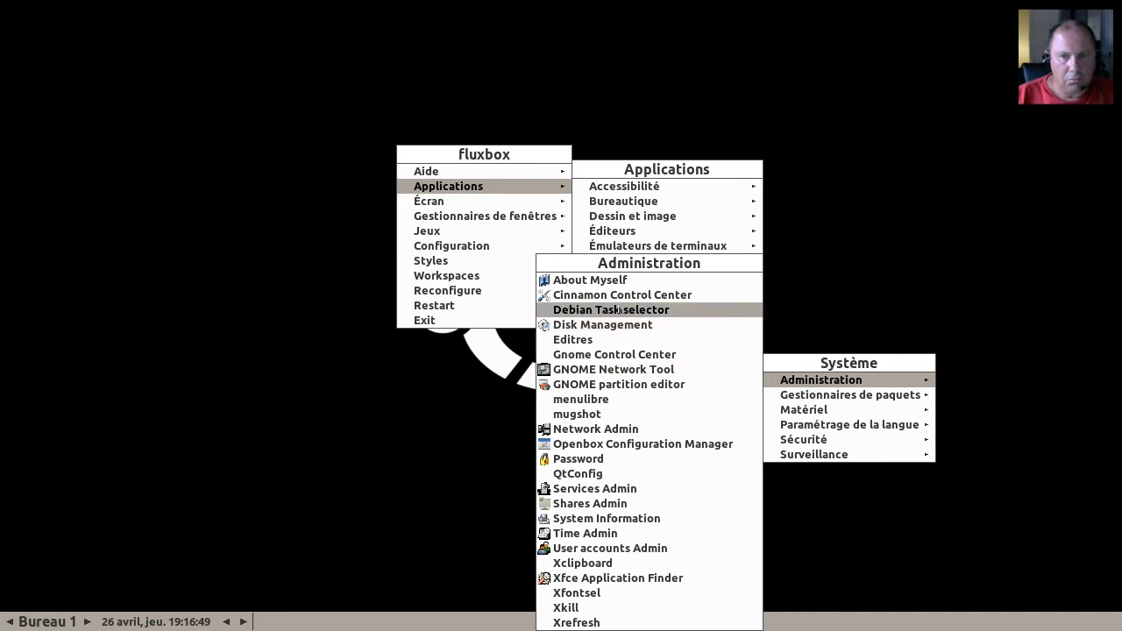
{"action": "left_click", "coordinate": [618, 296]}
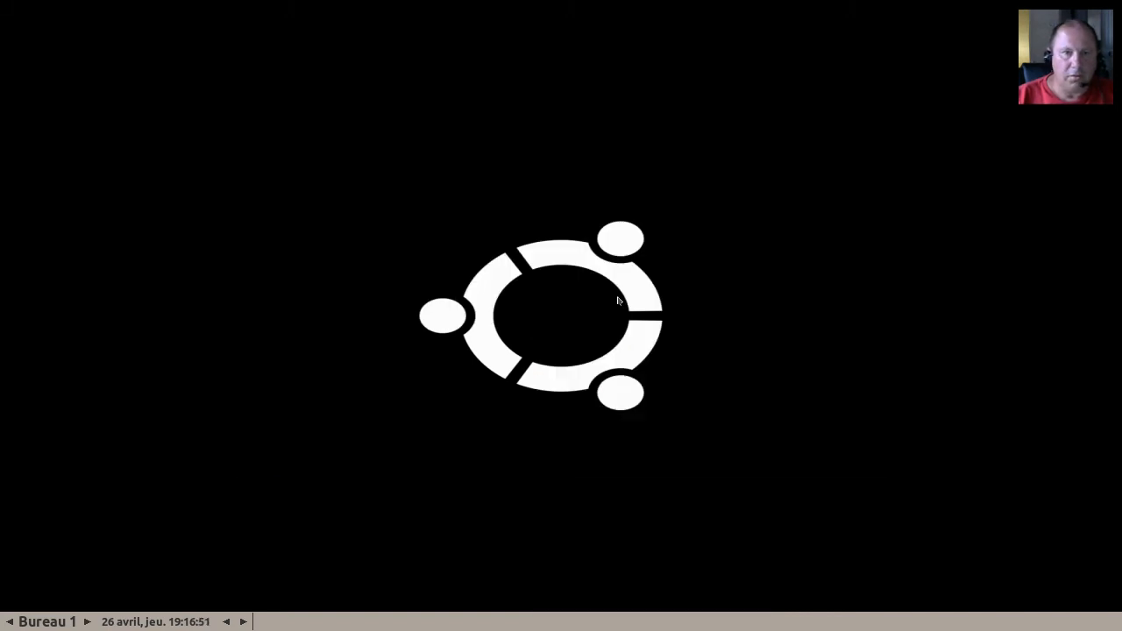
{"action": "left_click", "coordinate": [298, 300]}
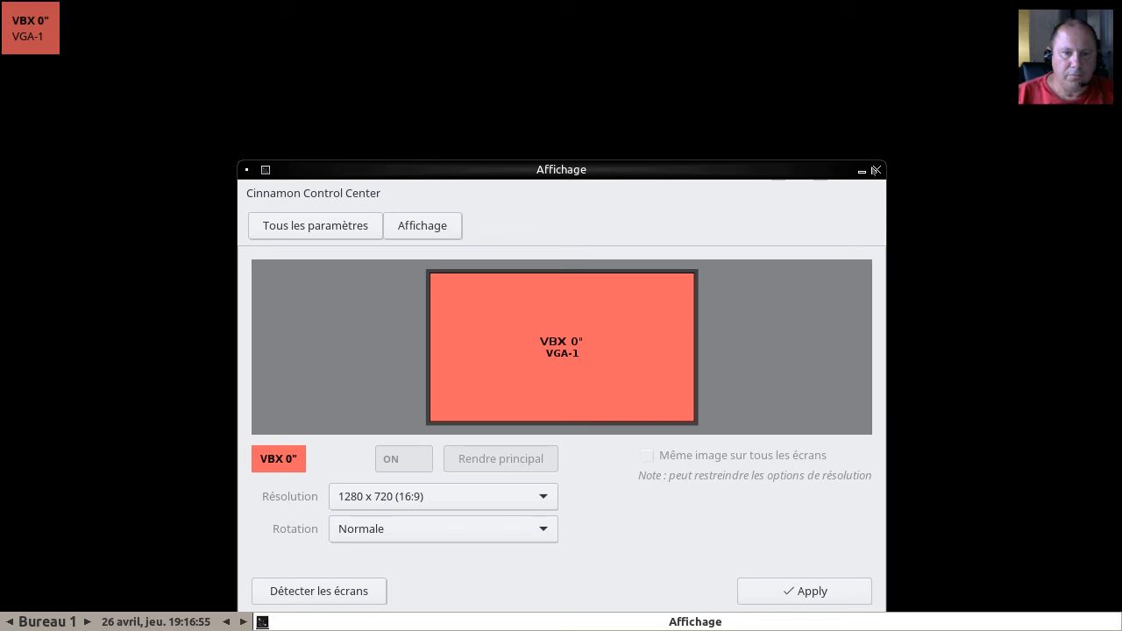
Close the Affichage settings window and exit the Fluxbox session.
{"action": "left_click", "coordinate": [875, 169]}
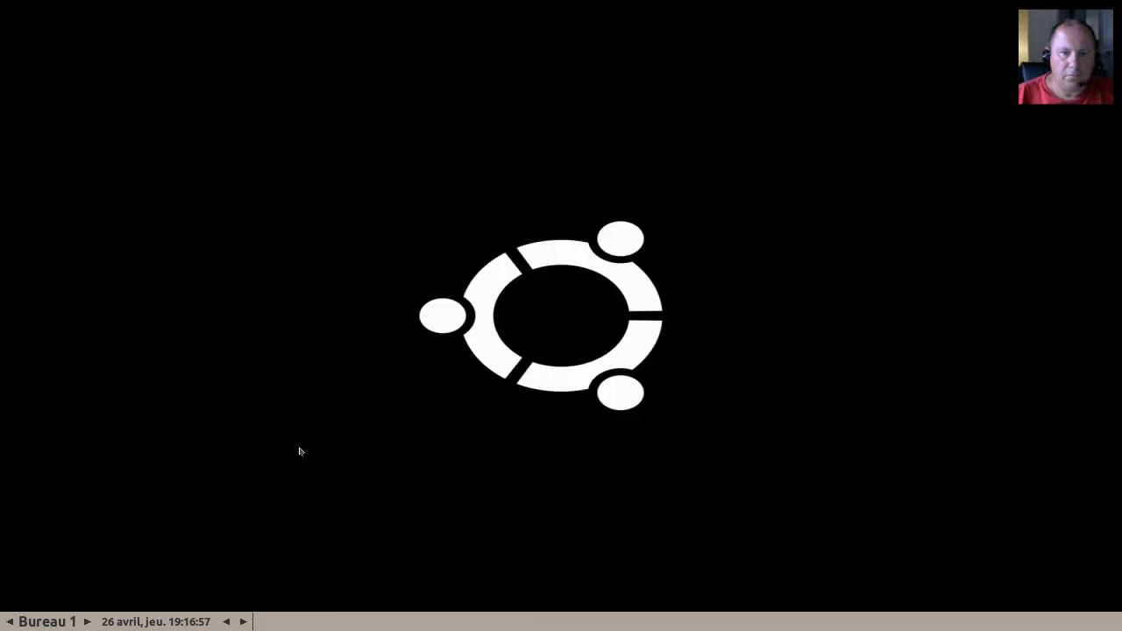
{"action": "right_click", "coordinate": [322, 270]}
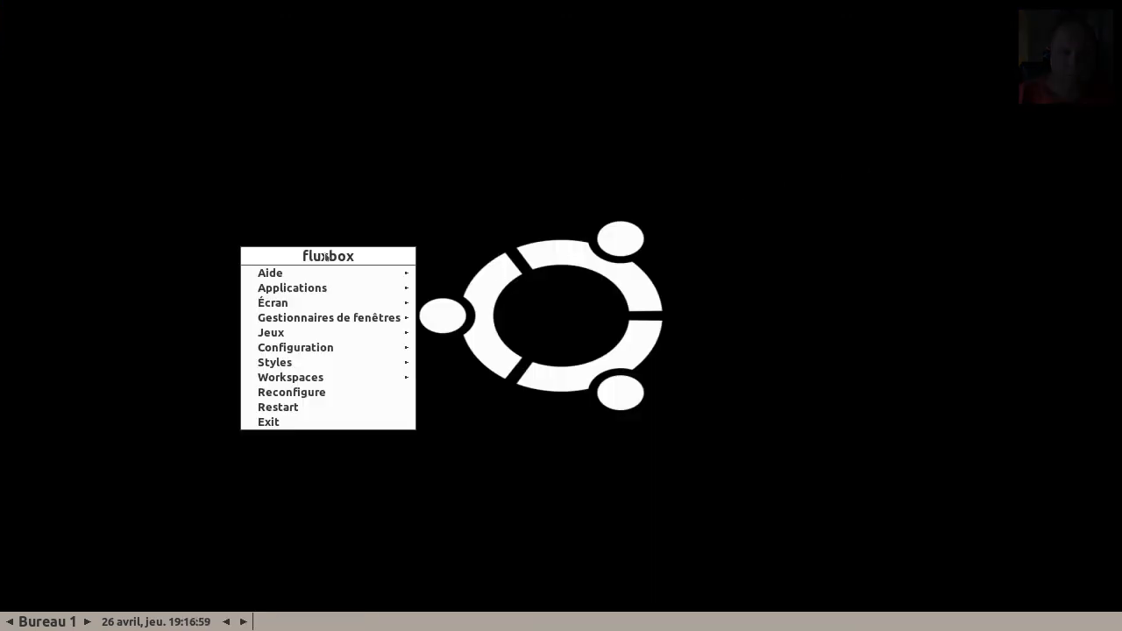
{"action": "left_click", "coordinate": [312, 417]}
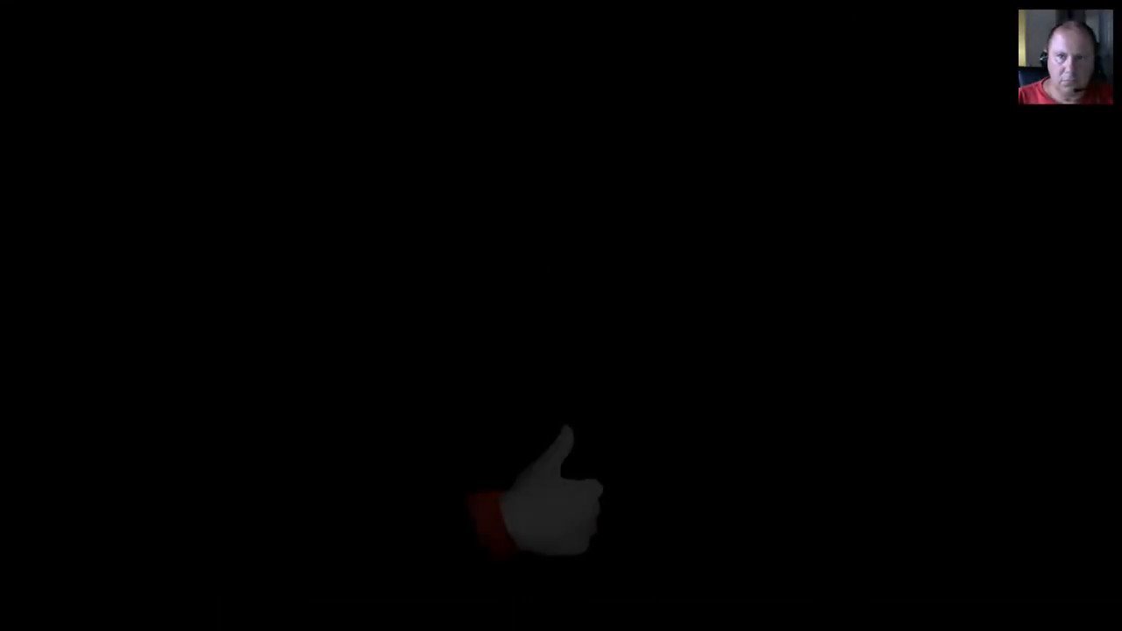